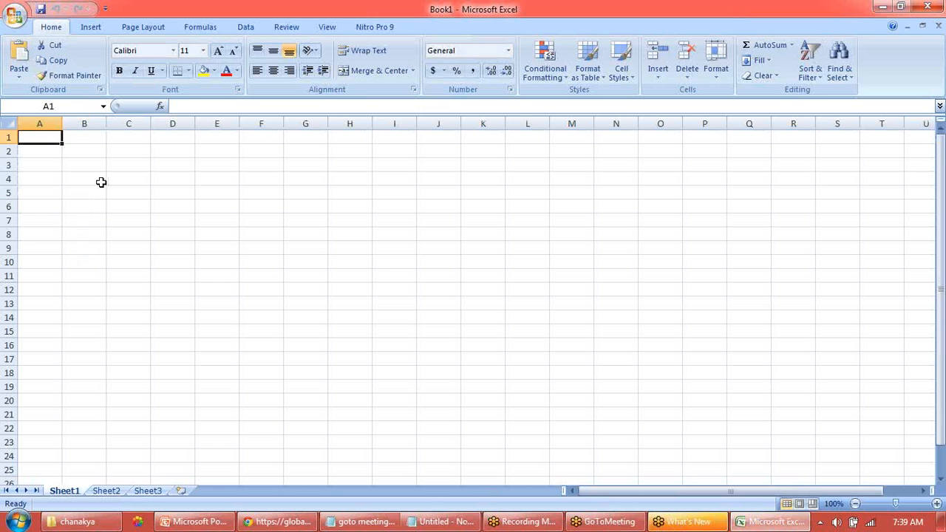
# Enter the label Type1 in cell B4 and the sample person's first name in B2.
pyautogui.click(93, 179)
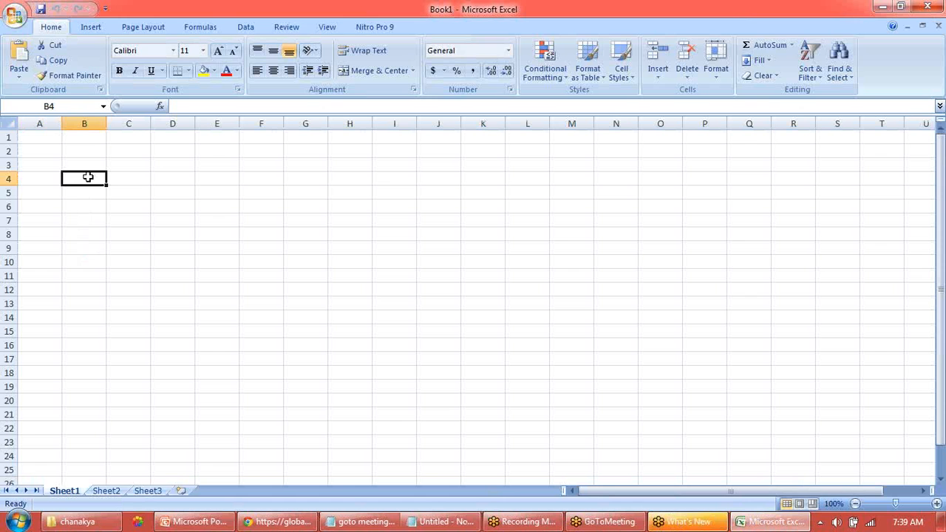
pyautogui.write('Type1')
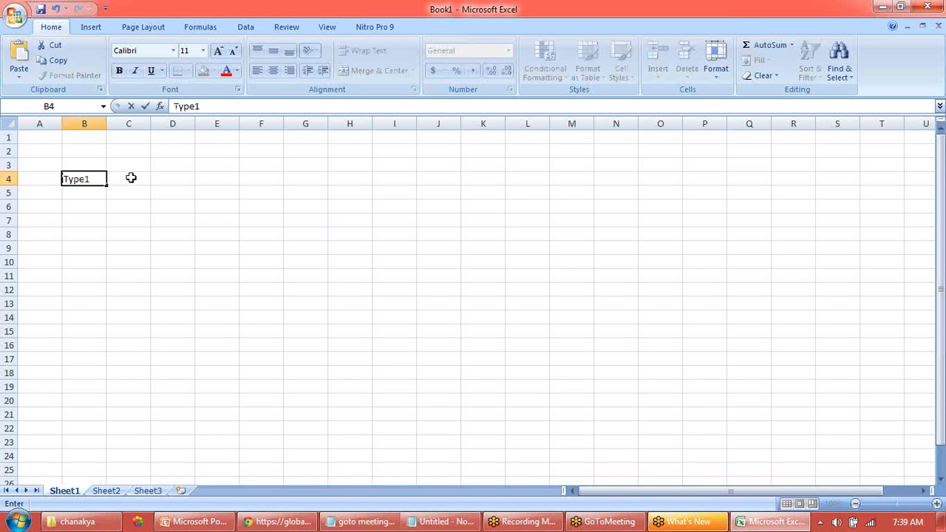
pyautogui.click(88, 148)
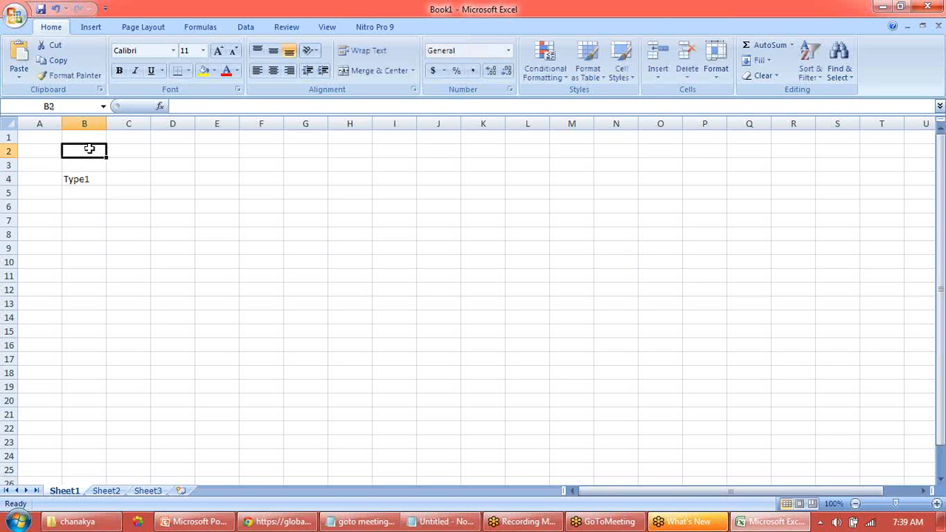
pyautogui.write('Hari')
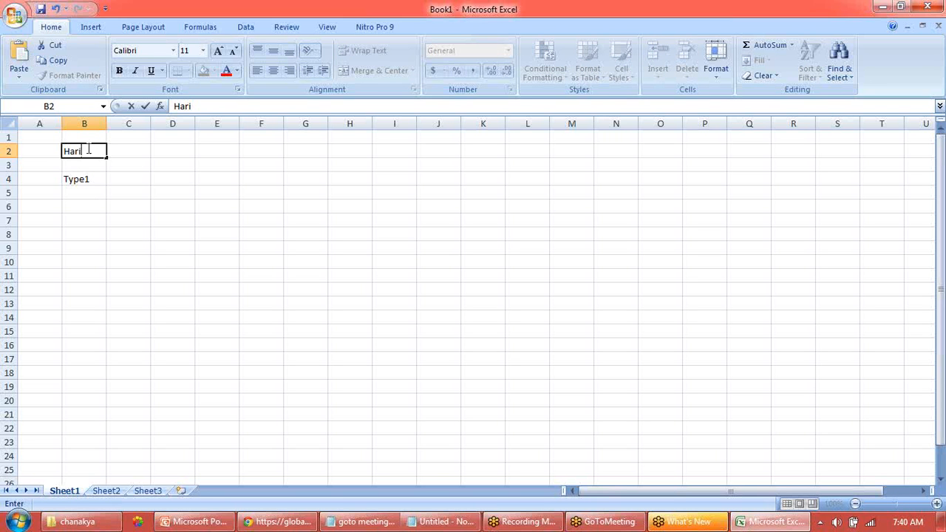
pyautogui.write(',')
# Enter Bangalore in C2 and Hyderabad in D2, fitting column C's width to its contents.
pyautogui.click(125, 150)
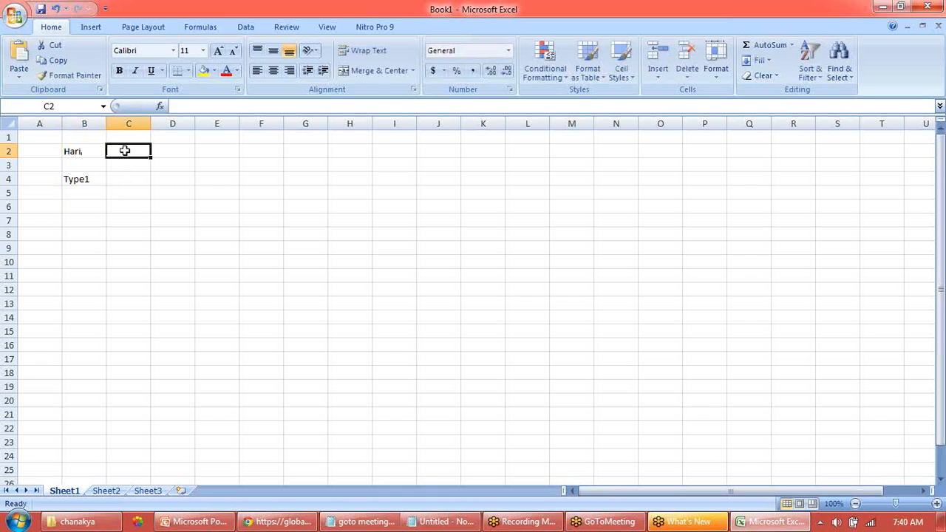
pyautogui.write('Bang')
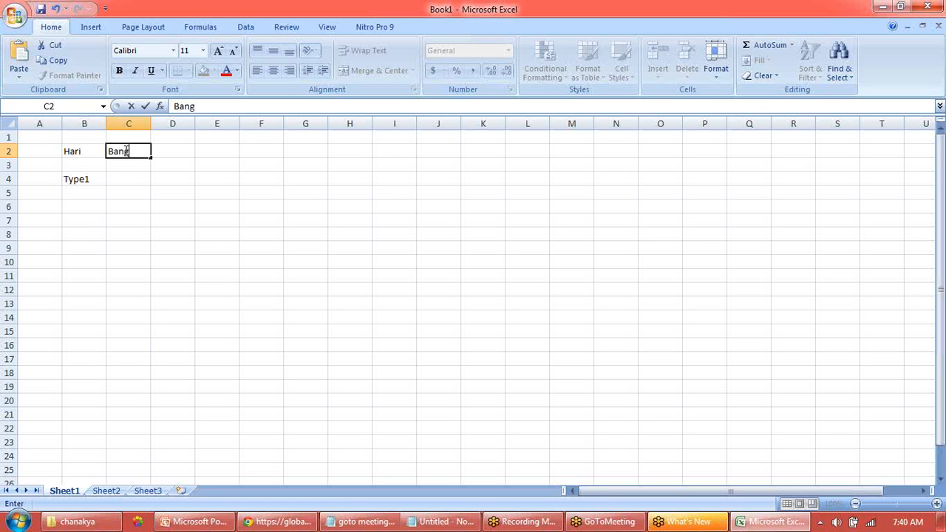
pyautogui.write('alore')
pyautogui.click(169, 150)
pyautogui.click(169, 152)
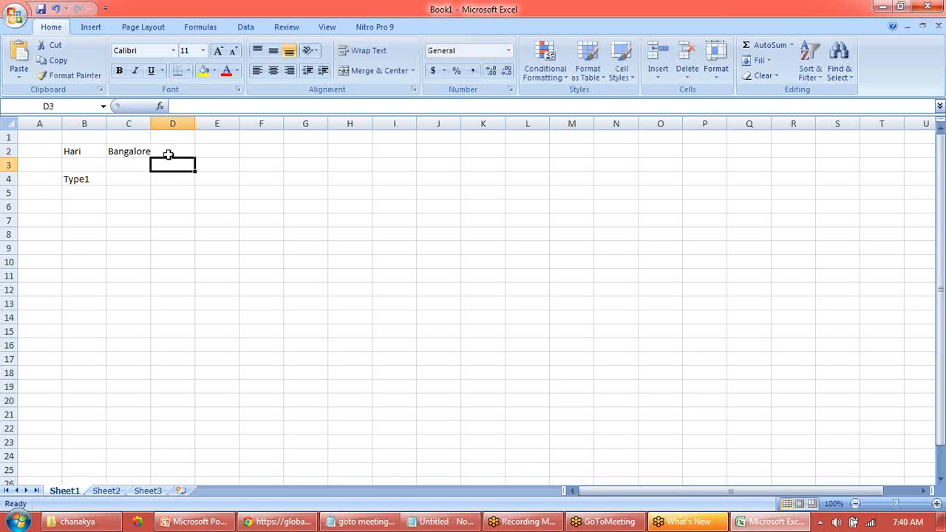
pyautogui.write('H')
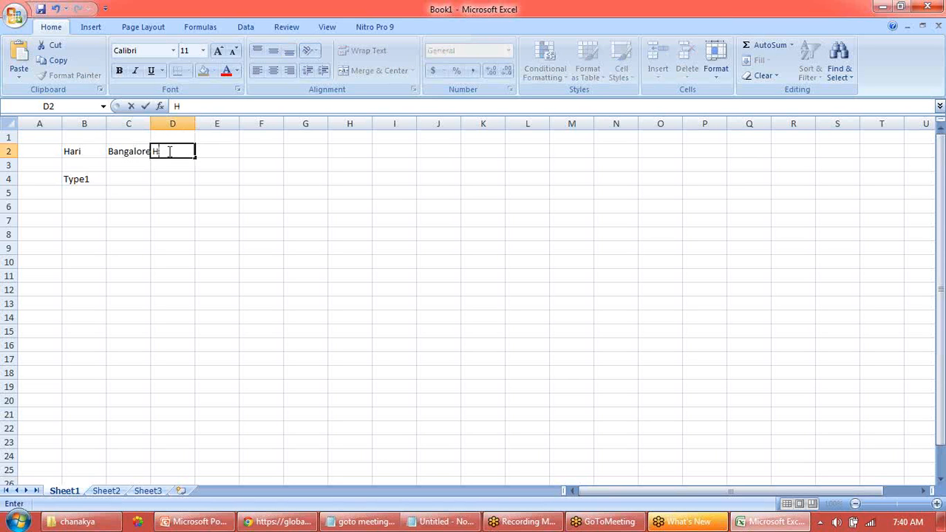
pyautogui.write('yderabad')
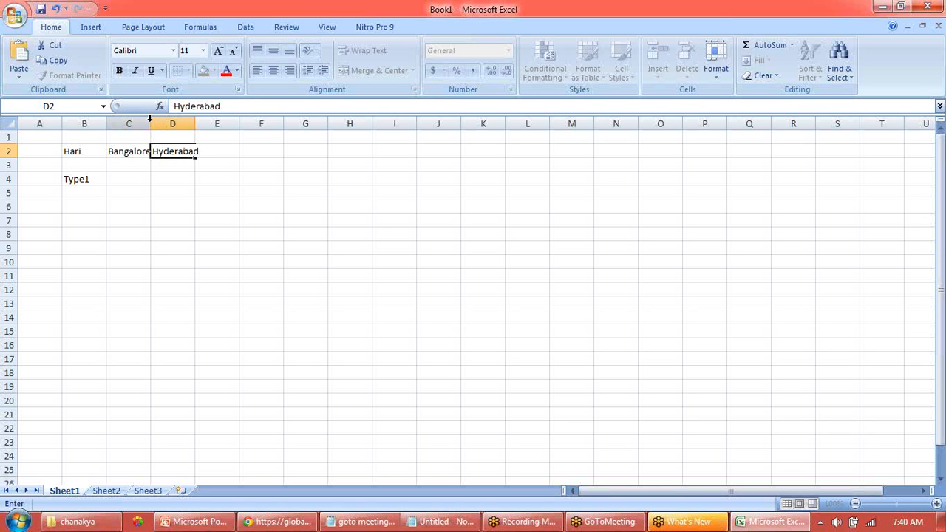
pyautogui.click(149, 123)
pyautogui.click(149, 122)
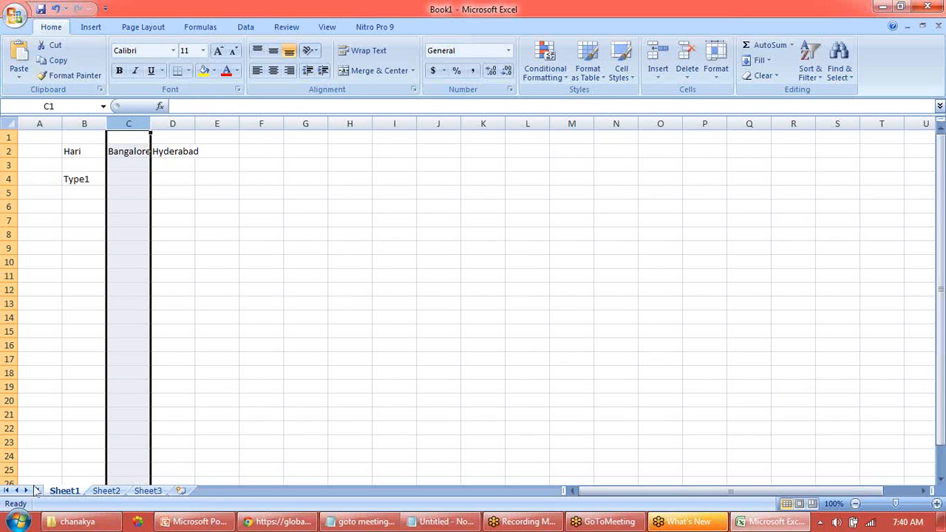
# Fill in the Type1 record with the person's first name in B5 and Hyderabad in C5.
pyautogui.click(85, 191)
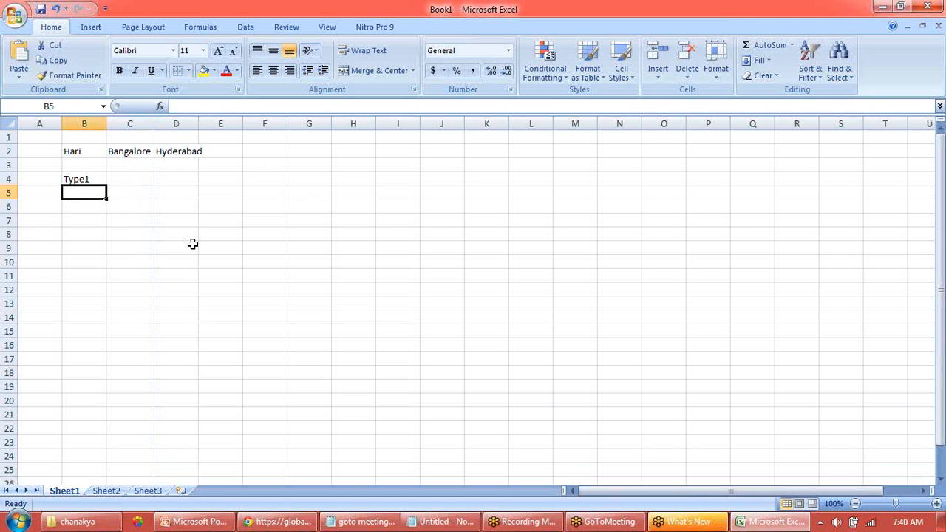
pyautogui.write('Hari')
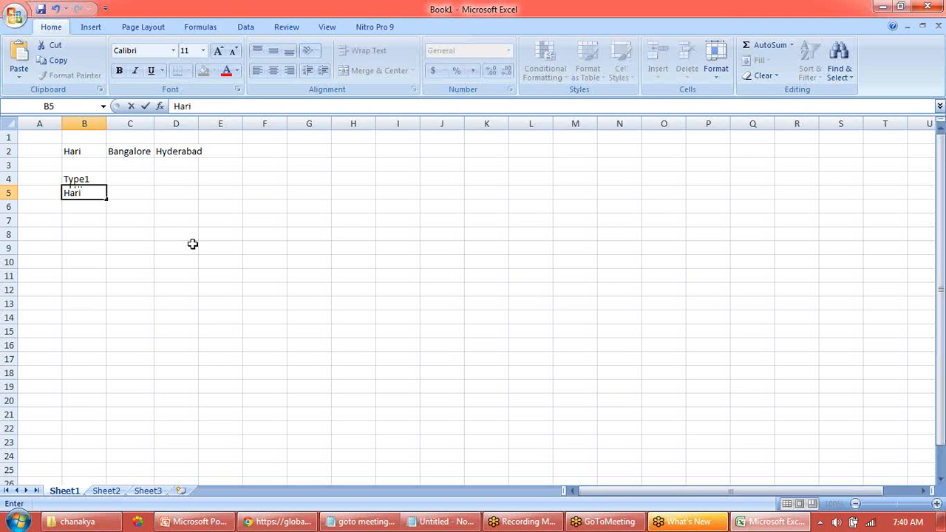
pyautogui.click(133, 180)
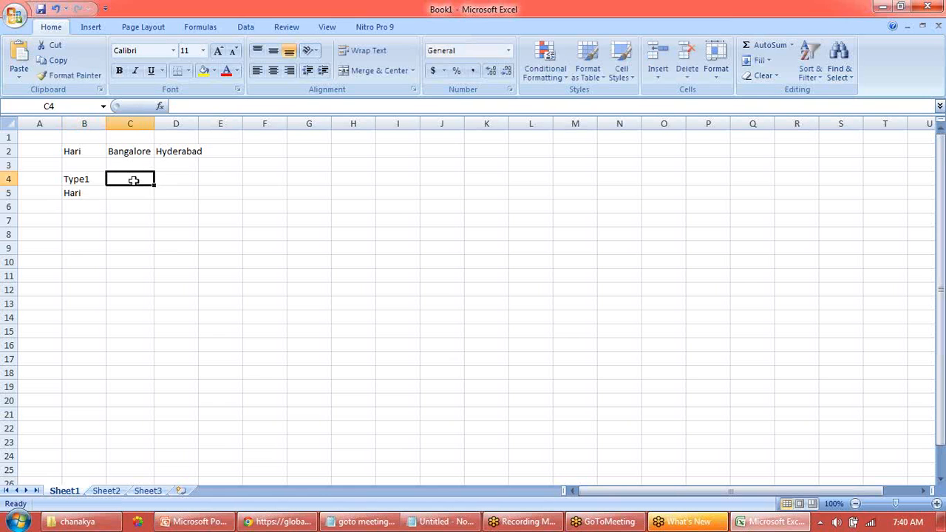
pyautogui.click(140, 189)
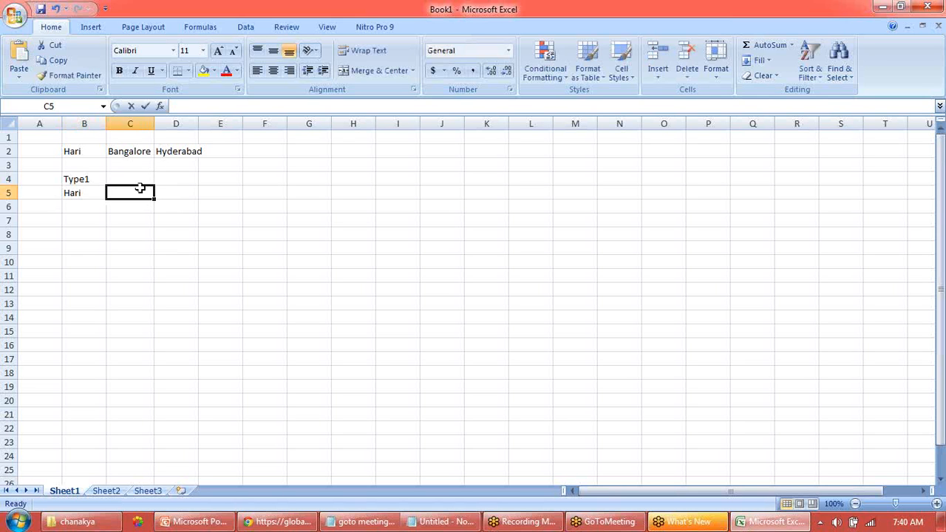
pyautogui.write('Hyderabad')
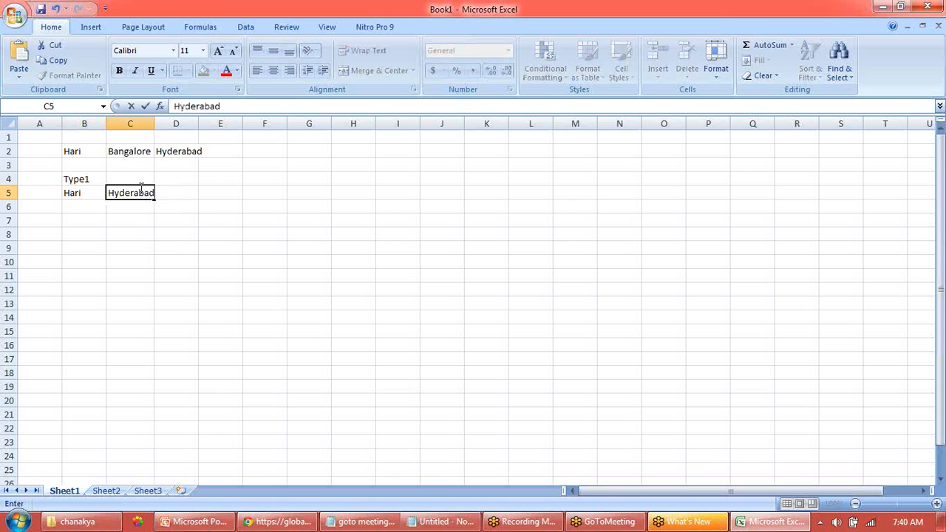
pyautogui.click(175, 220)
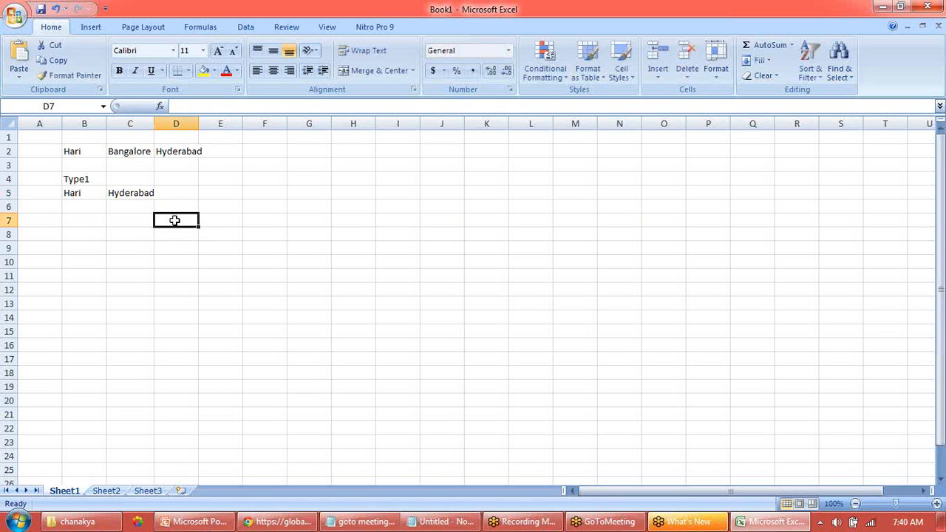
pyautogui.click(126, 189)
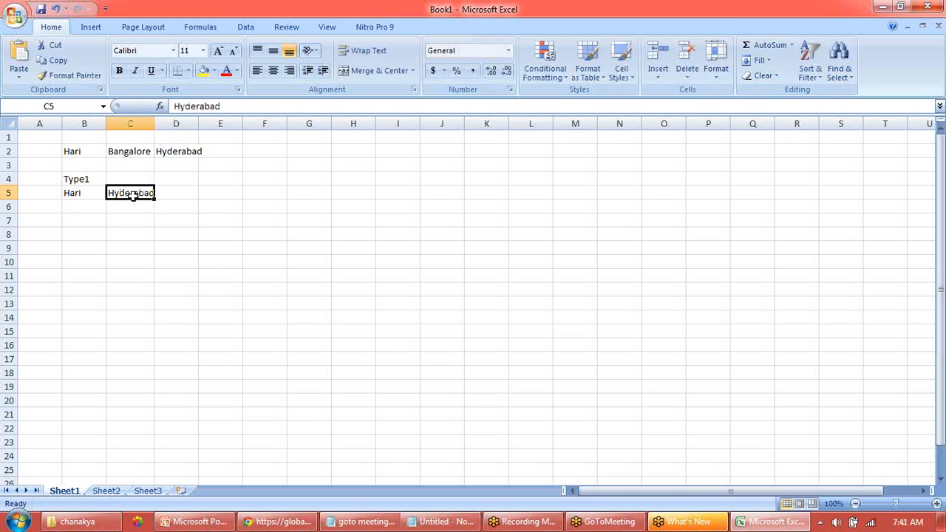
# Enter the label Type2 in cell B8.
pyautogui.click(84, 231)
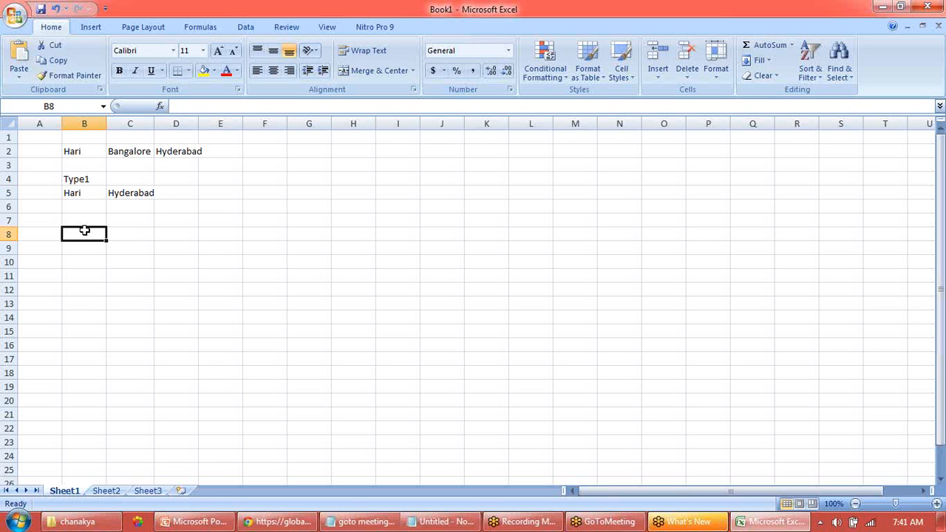
pyautogui.write('Type')
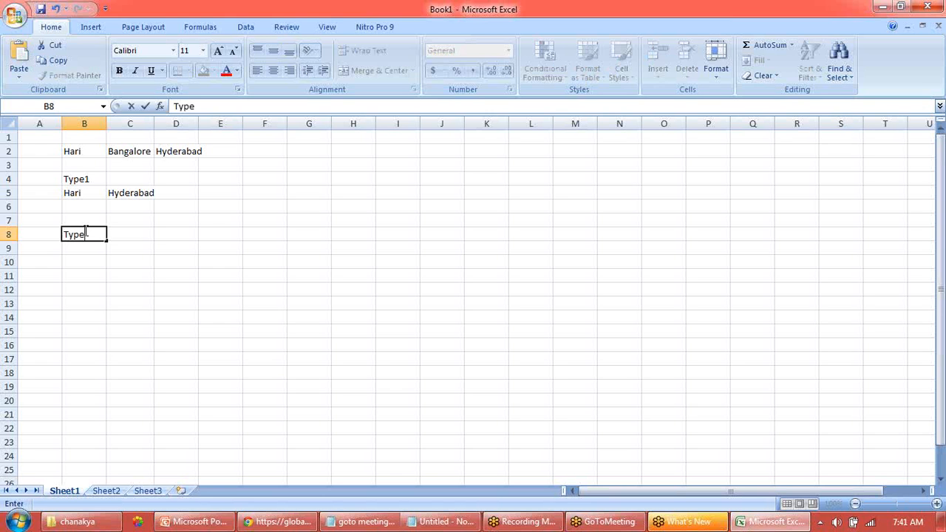
pyautogui.write('2')
# Fill in the first Type2 record in B10:E10 with the person's first name, Bangalore, 2010 and 2014.
pyautogui.click(90, 259)
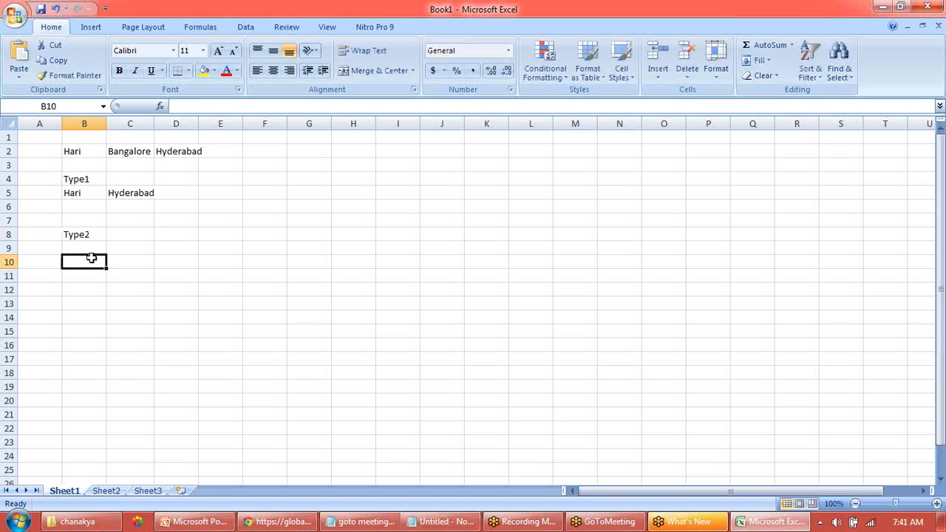
pyautogui.write('Hari')
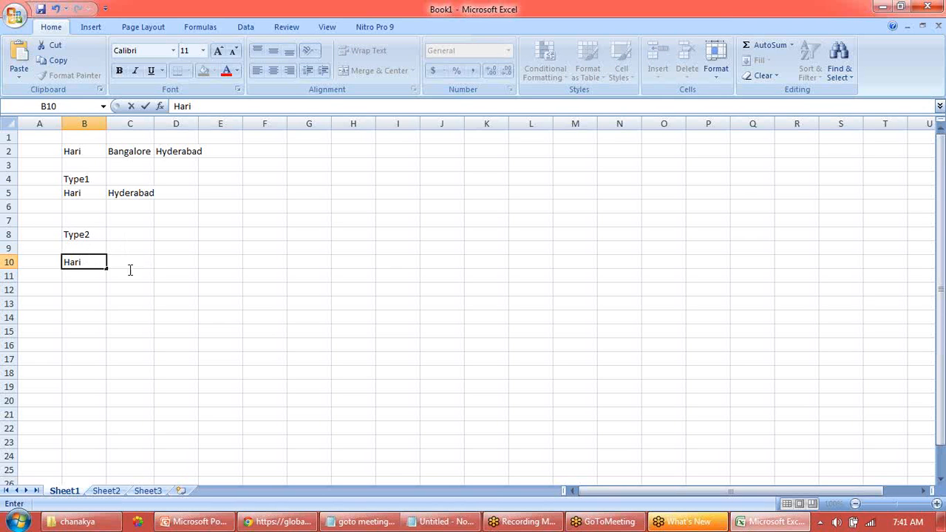
pyautogui.press('Tab')
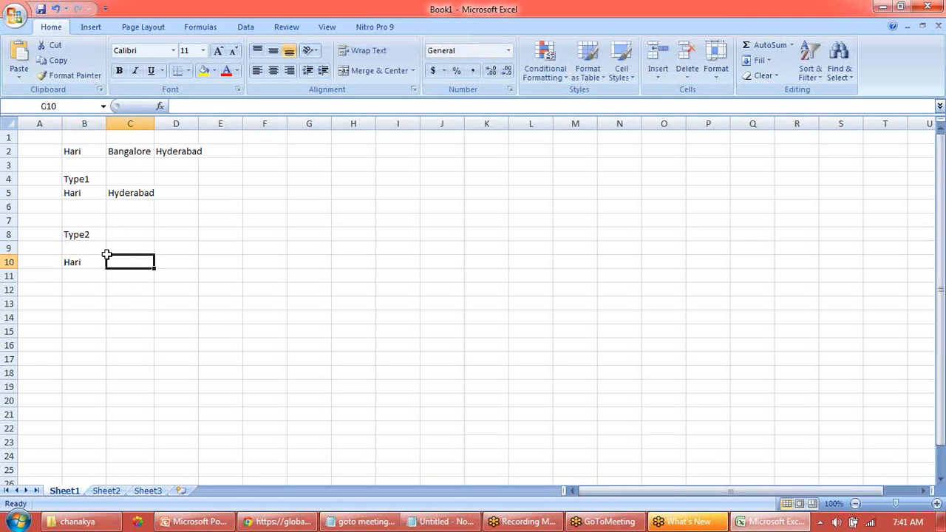
pyautogui.write('Ba')
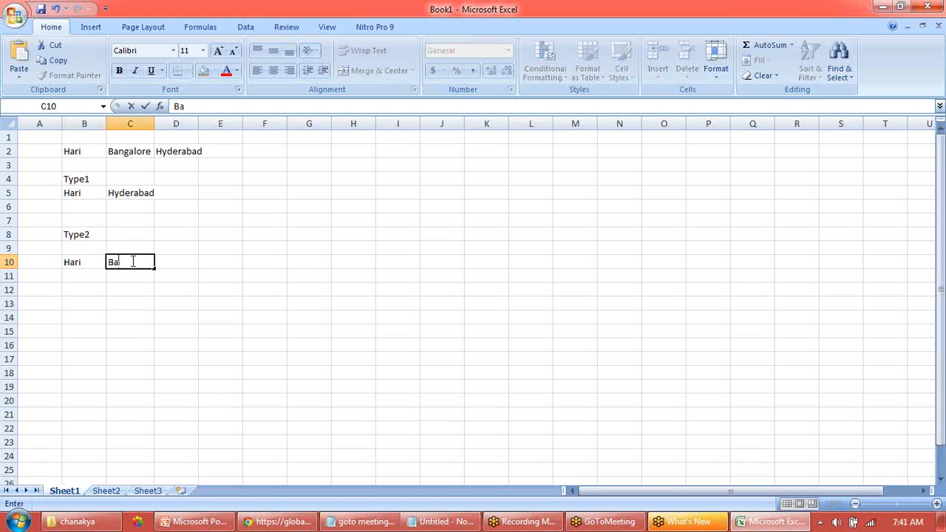
pyautogui.write('ngalore')
pyautogui.click(181, 262)
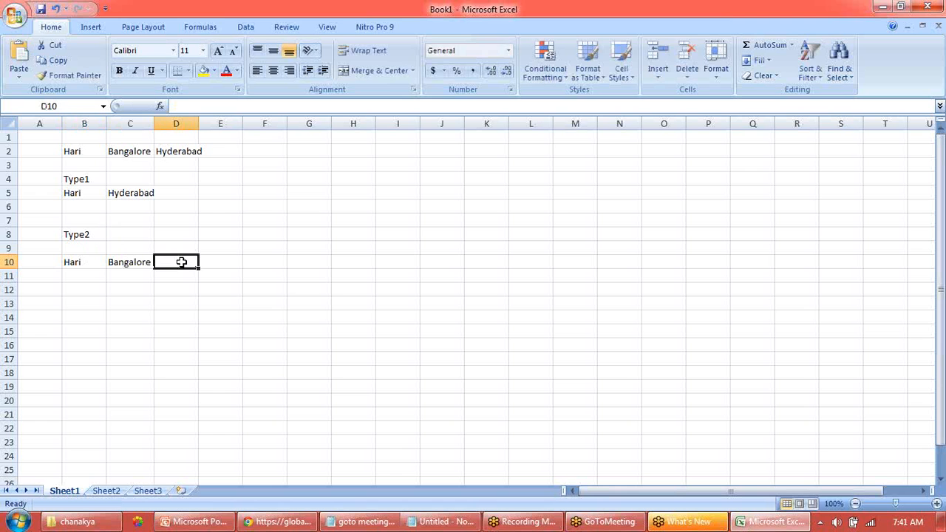
pyautogui.write('2010')
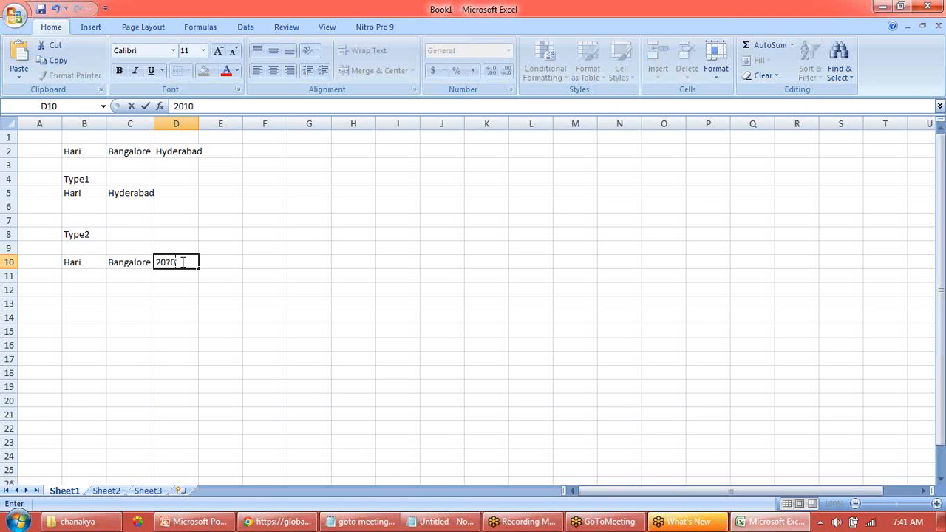
pyautogui.hotkey('ctrl', 'Return')
pyautogui.press('Tab')
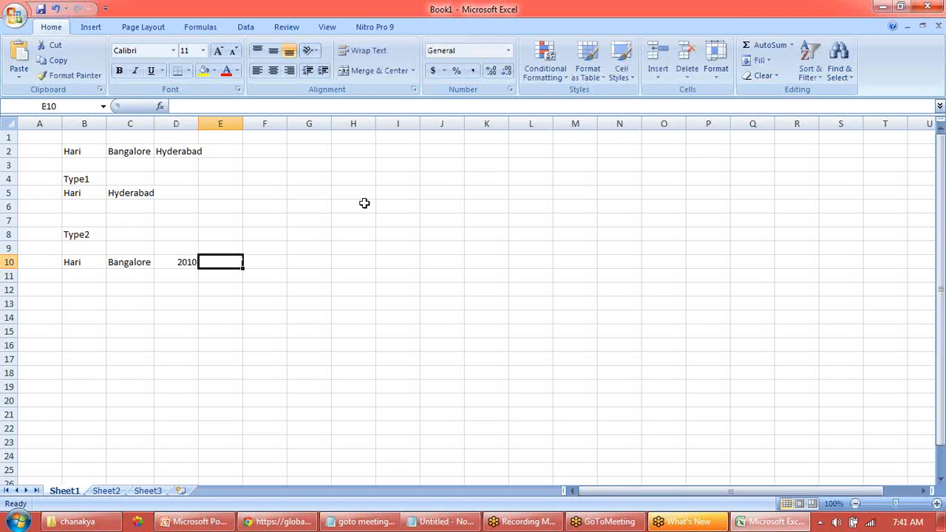
pyautogui.write('2014')
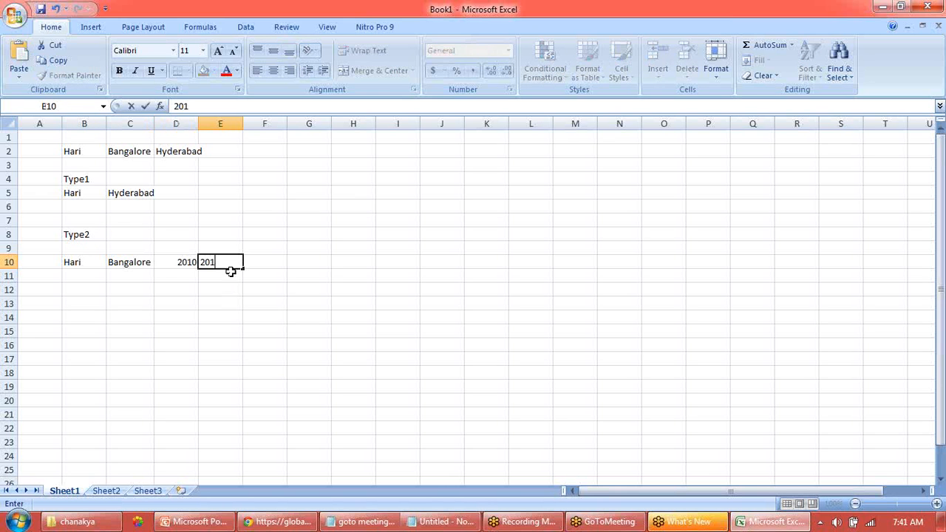
# Fill in the second Type2 record in B11:D11 with the person's first name, Hyderabad and 2014.
pyautogui.click(89, 278)
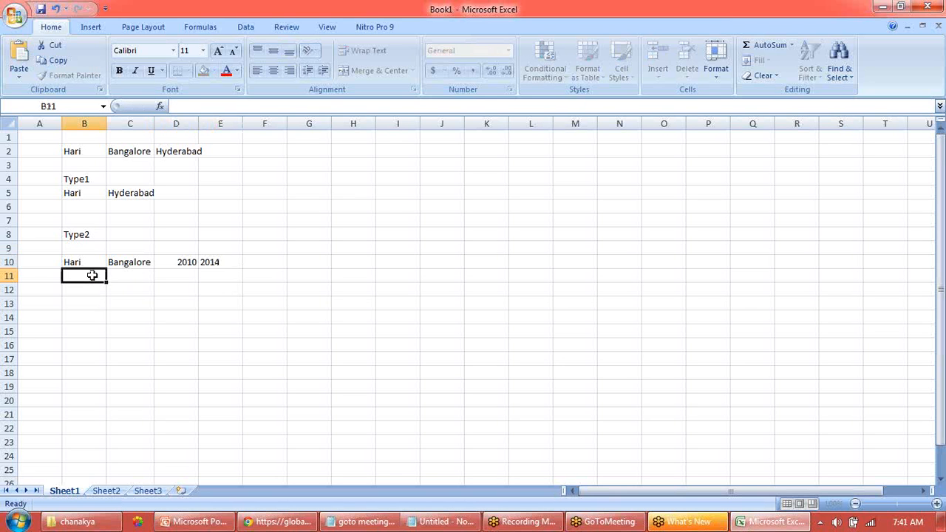
pyautogui.write('Hari')
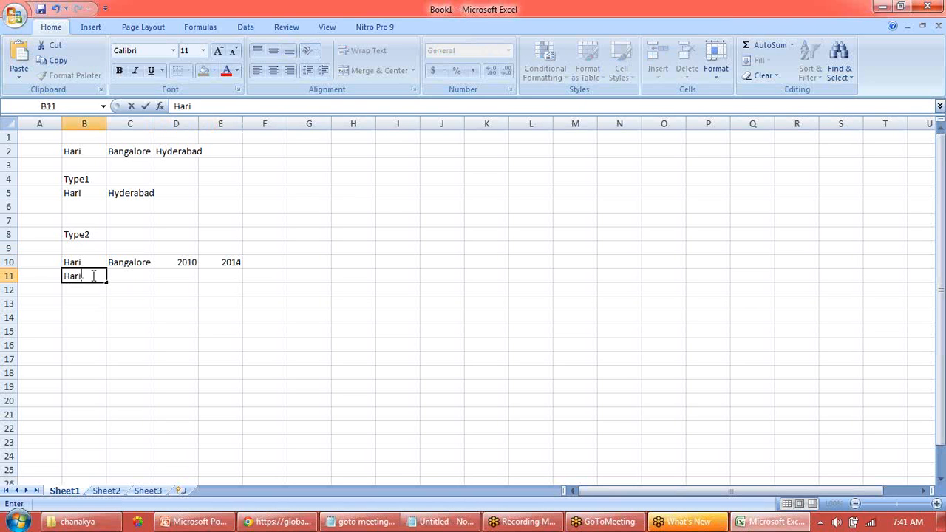
pyautogui.click(122, 277)
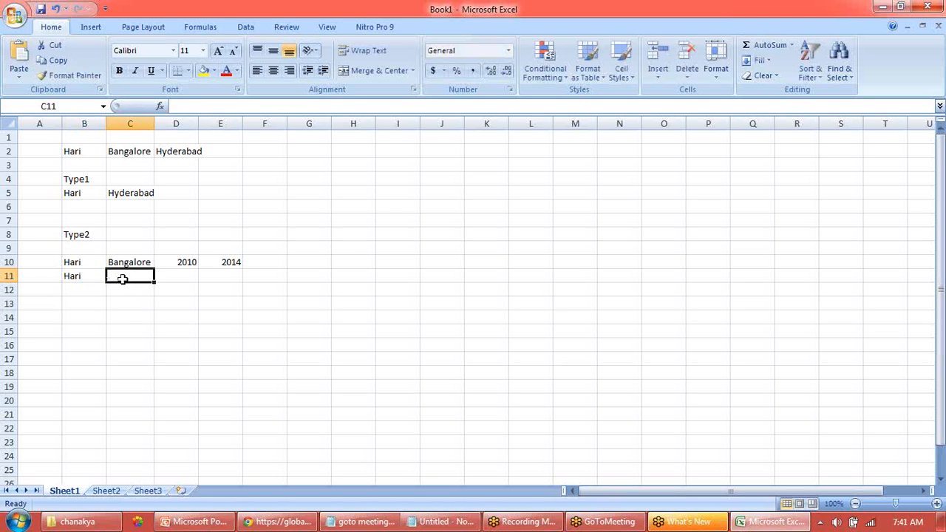
pyautogui.write('Hyde')
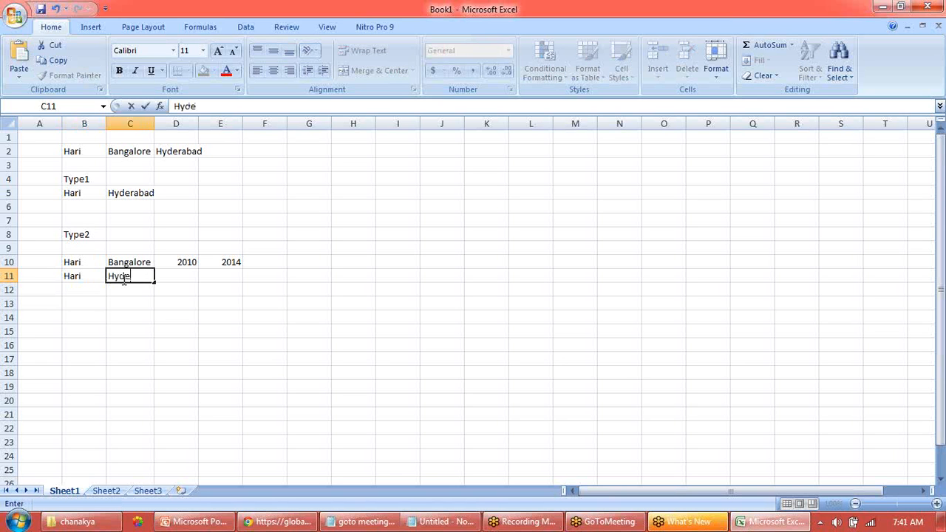
pyautogui.write('rabad')
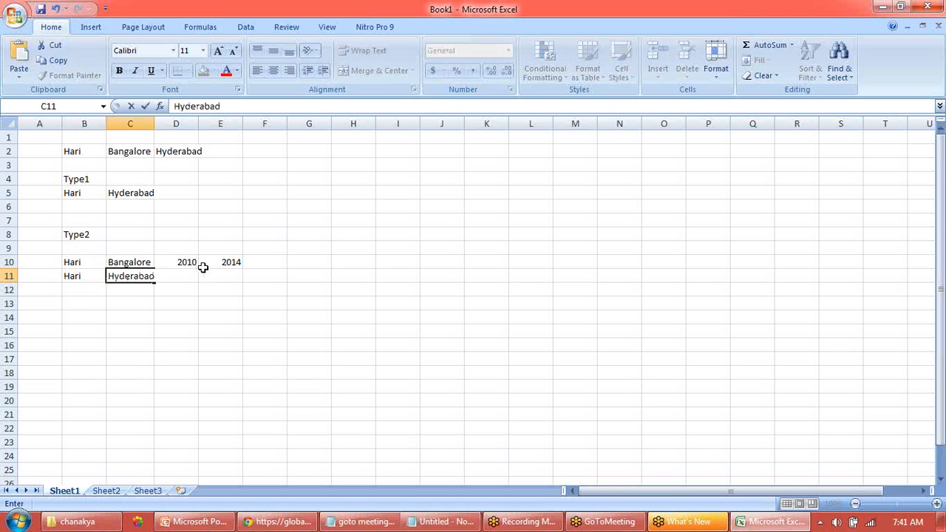
pyautogui.click(182, 280)
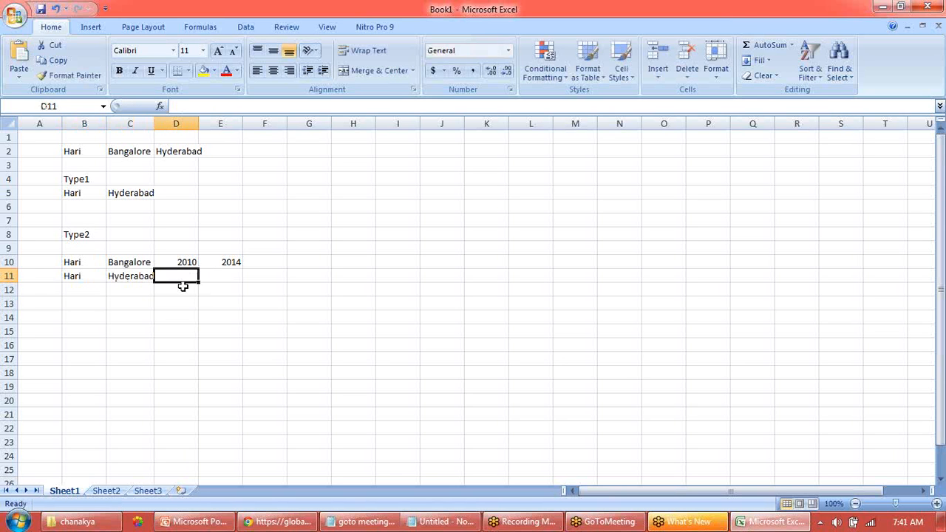
pyautogui.write('2014')
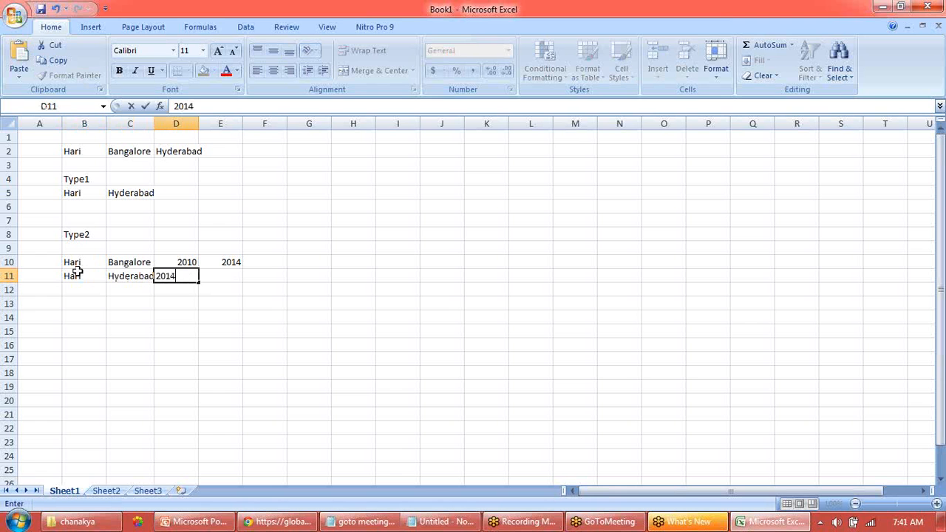
pyautogui.click(229, 272)
pyautogui.click(185, 248)
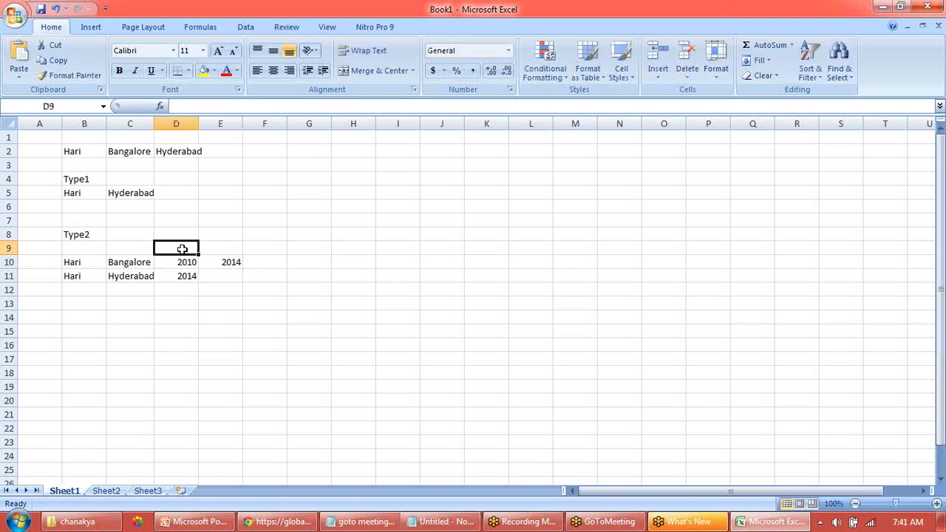
# Add the column headings start in D9 and end in E9 above the Type2 years.
pyautogui.write('start')
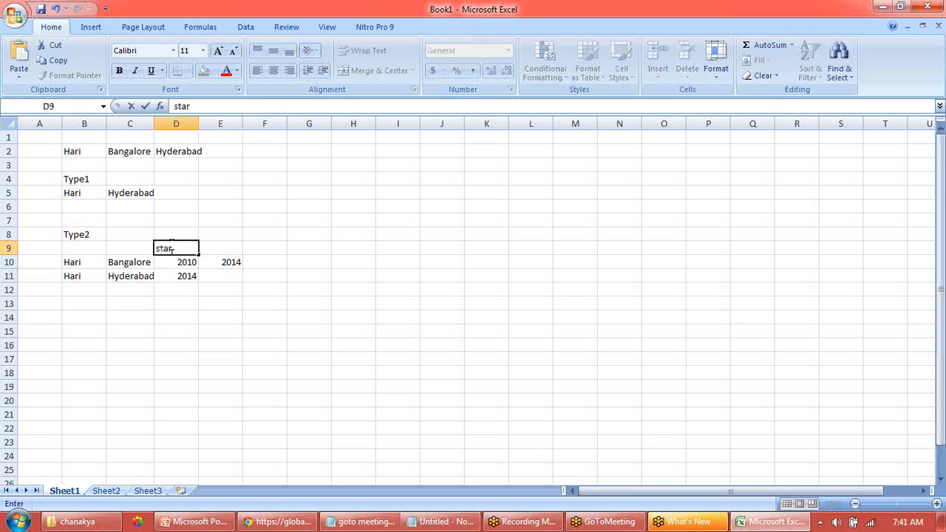
pyautogui.click(213, 249)
pyautogui.write('end')
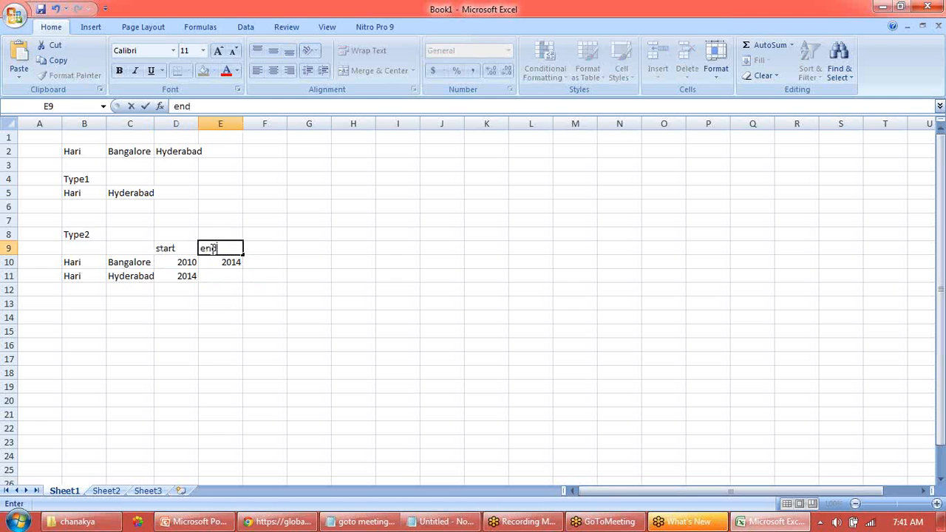
pyautogui.click(211, 300)
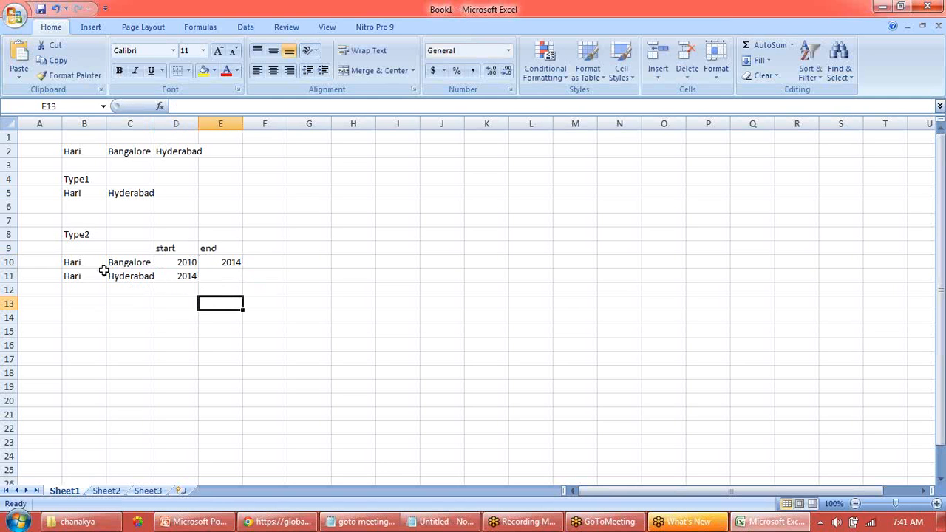
# Enter the ID 101 in A10 and A11 for both Type2 records.
pyautogui.moveTo(78, 263); pyautogui.dragTo(207, 277)
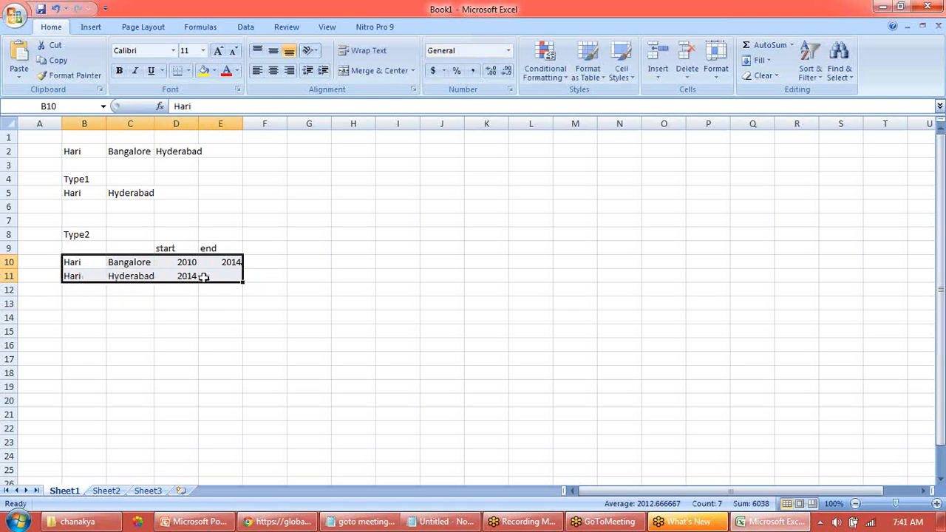
pyautogui.click(53, 263)
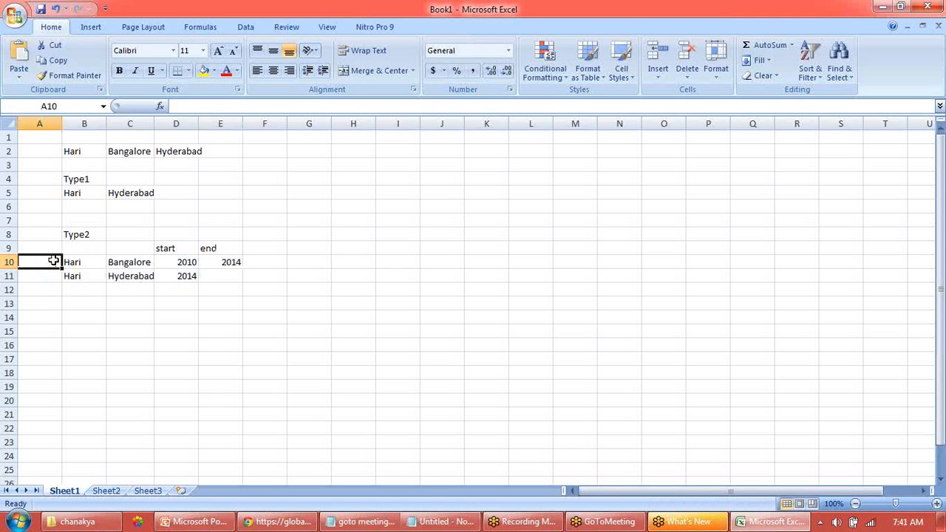
pyautogui.write('101')
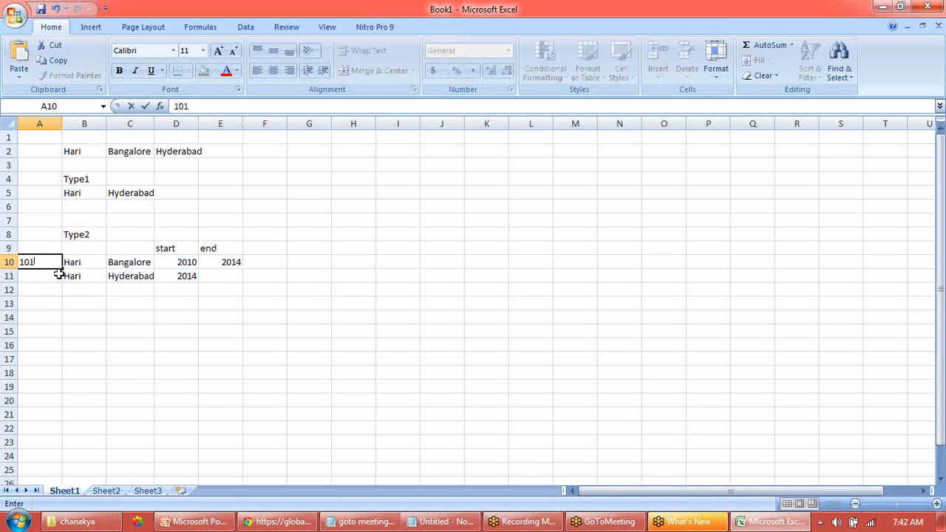
pyautogui.press('Return')
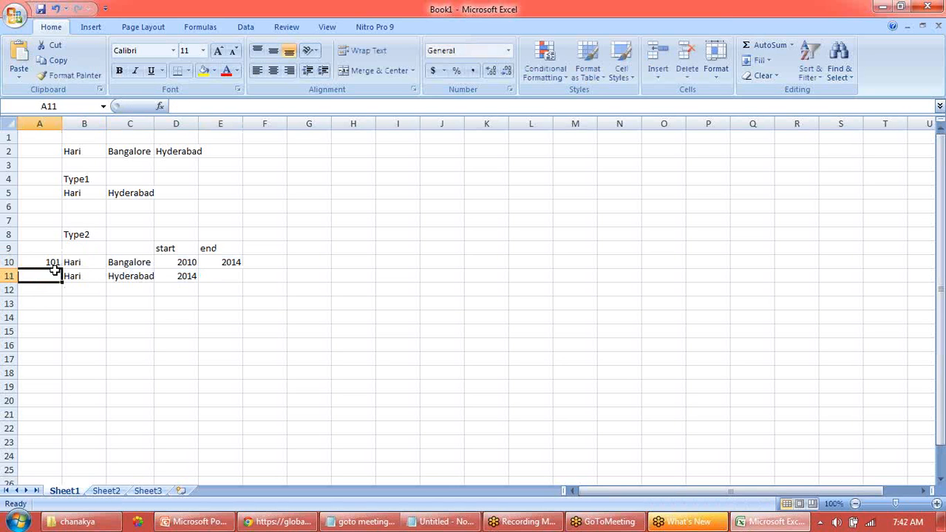
pyautogui.write('101')
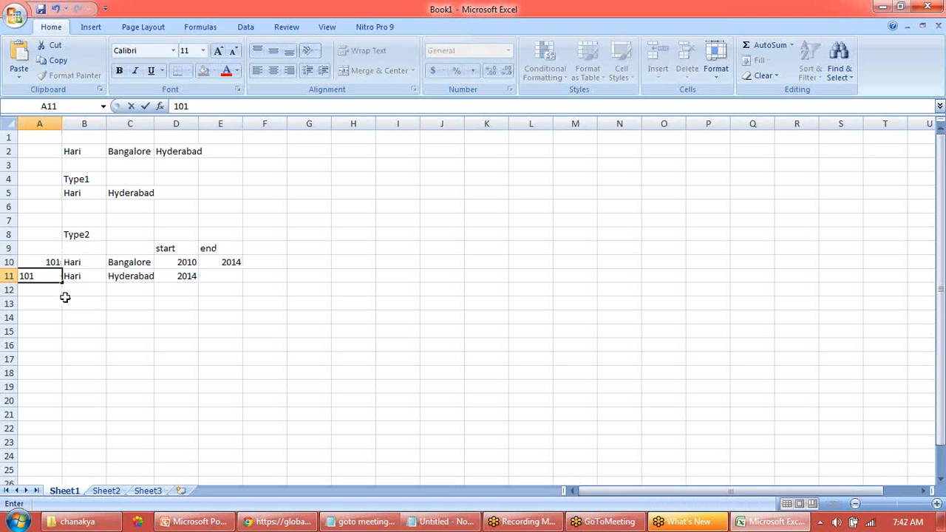
pyautogui.click(65, 300)
# Insert an empty column before column A.
pyautogui.click(39, 124)
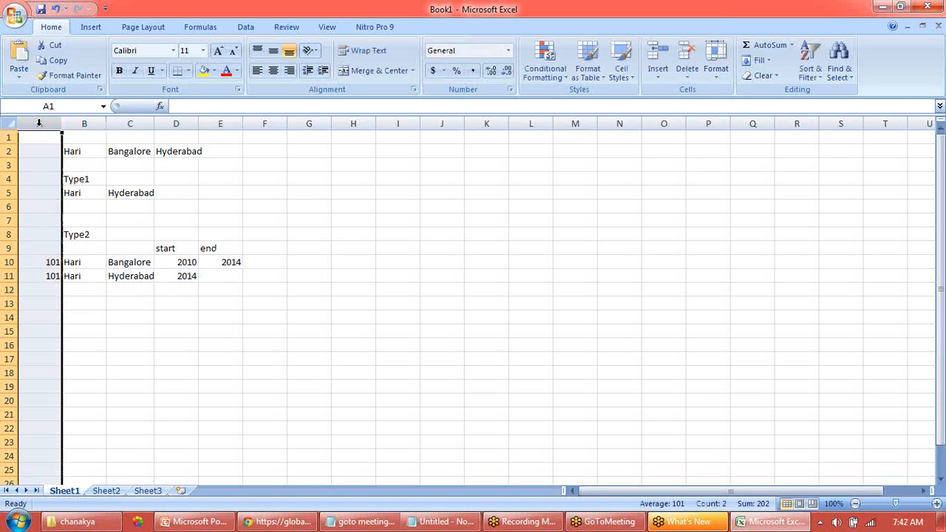
pyautogui.rightClick(40, 125)
pyautogui.click(73, 197)
# Number the two Type2 records 1 and 2 in cells A10 and A11.
pyautogui.click(46, 262)
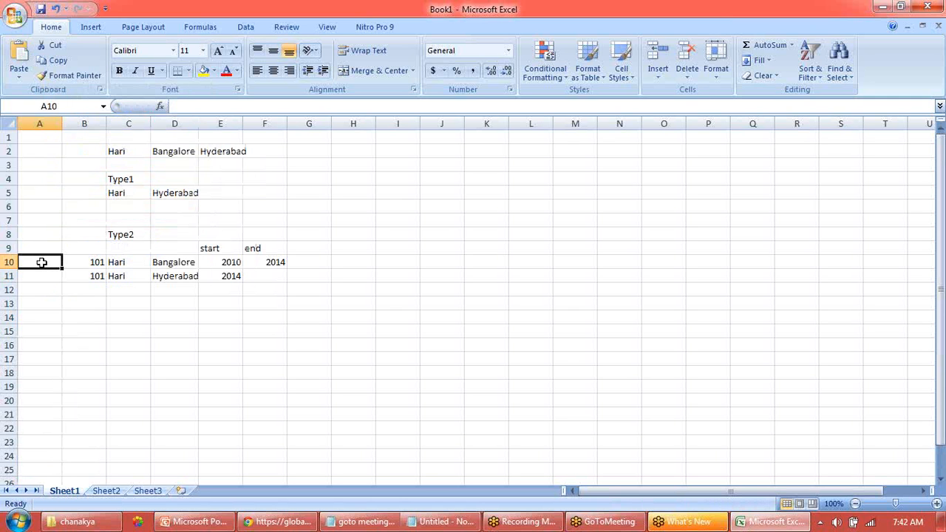
pyautogui.write('1')
pyautogui.click(46, 276)
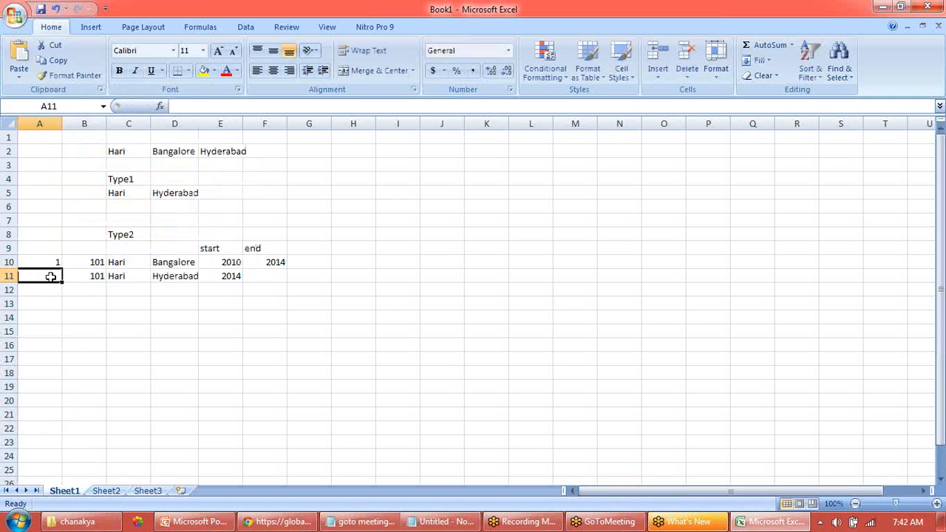
pyautogui.write('2')
pyautogui.click(64, 312)
pyautogui.click(127, 304)
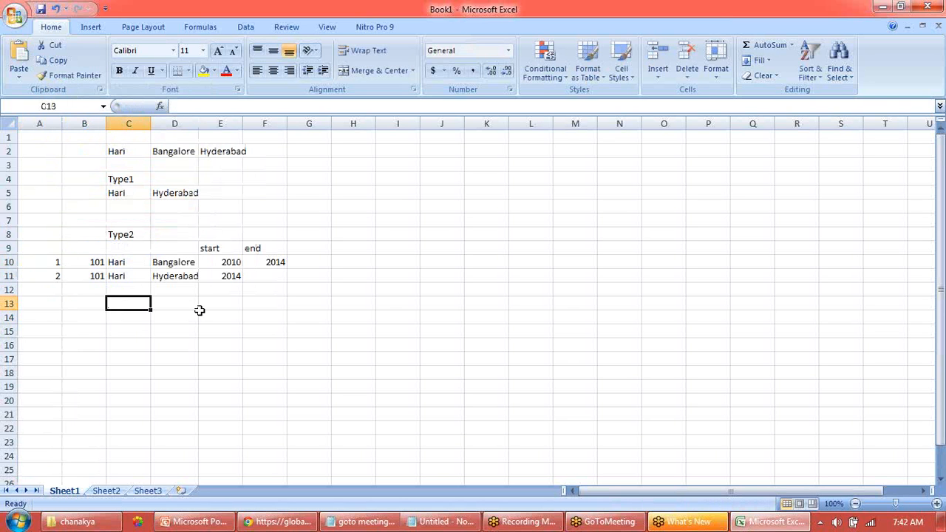
# Enter the record number 1 in cell A5 for the Type1 record.
pyautogui.click(56, 193)
pyautogui.write('1')
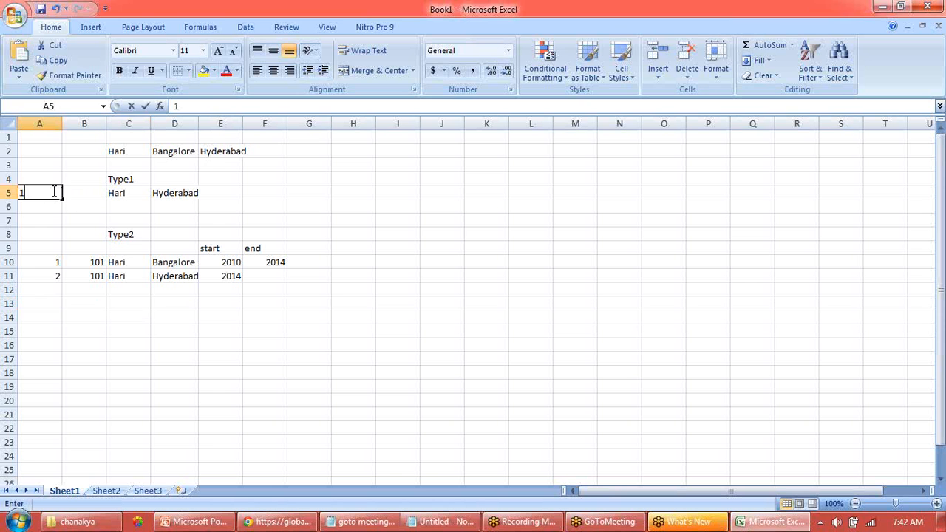
pyautogui.click(116, 233)
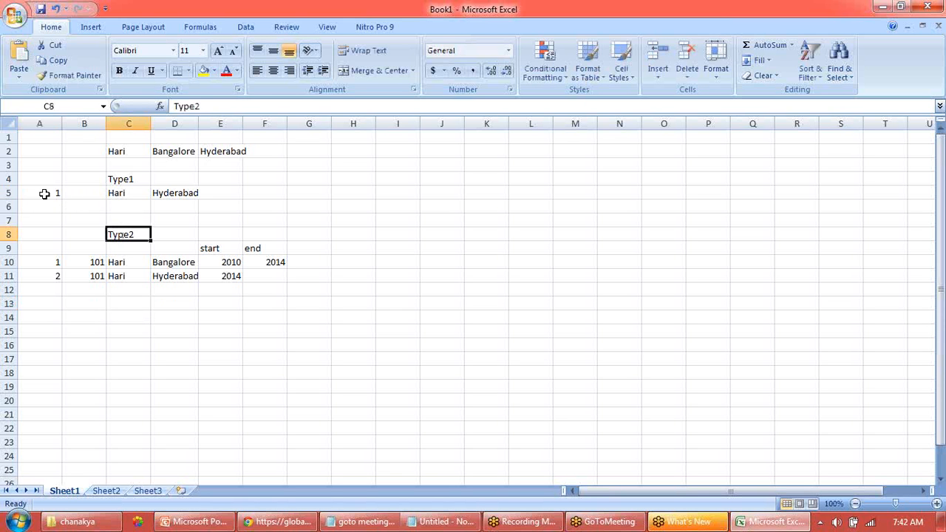
pyautogui.click(45, 193)
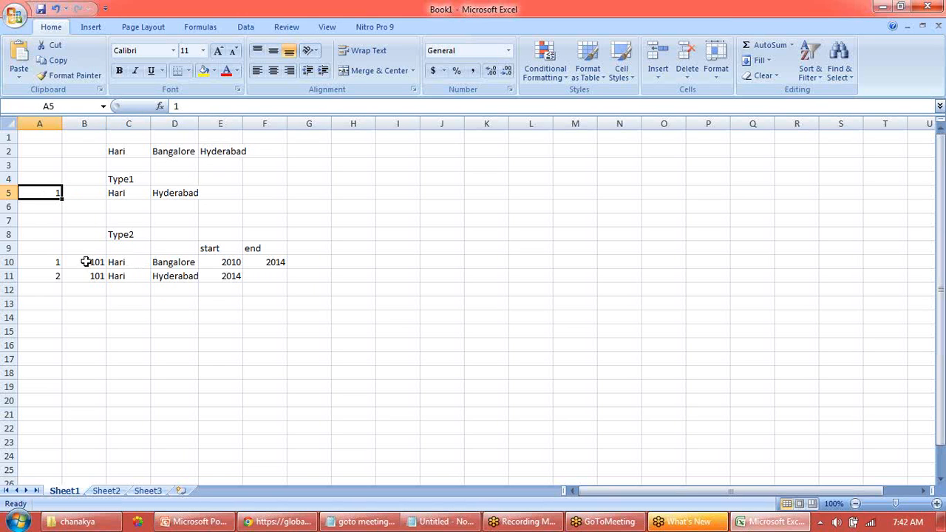
# Enter the label Type 3 in cell C13, below the Type2 records.
pyautogui.moveTo(84, 262); pyautogui.dragTo(290, 273)
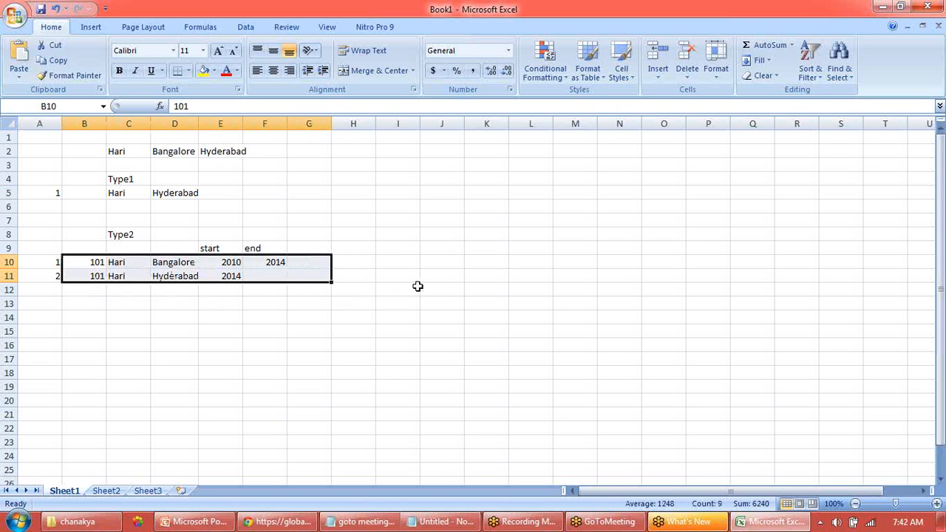
pyautogui.click(195, 316)
pyautogui.click(132, 306)
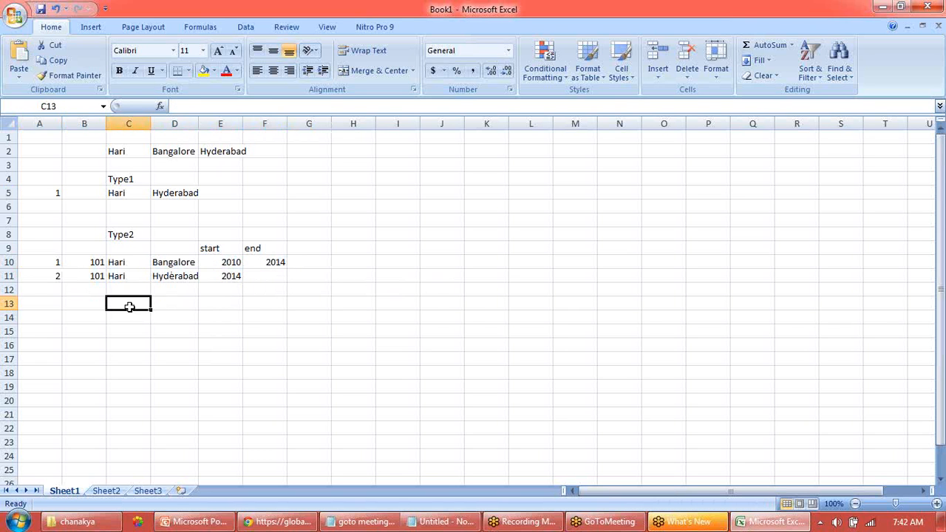
pyautogui.write('Type')
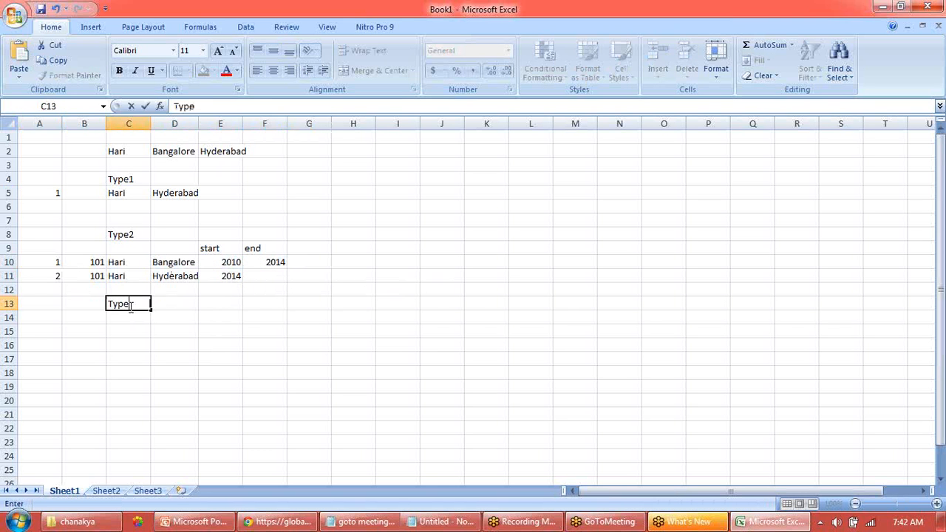
pyautogui.write(' 3')
pyautogui.click(74, 329)
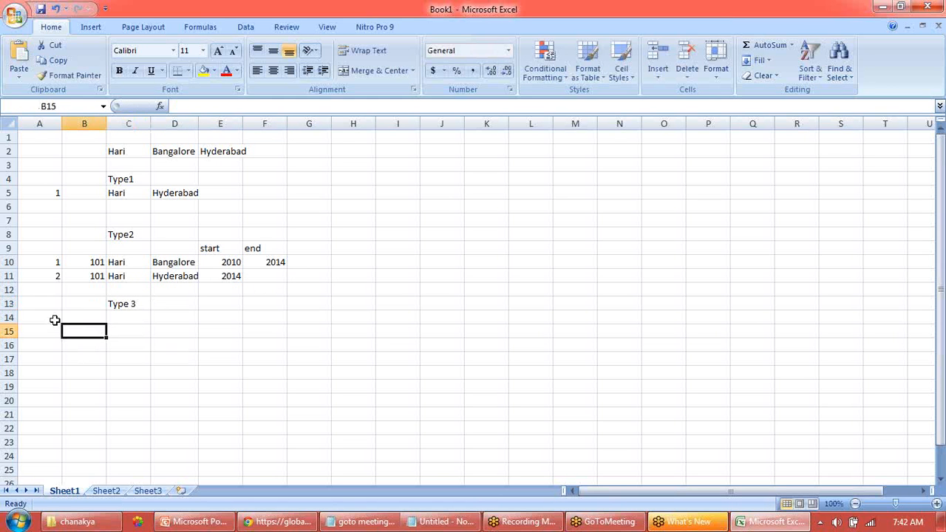
# Start the Type 3 record in A14:D14 with 1, 101, the person's first name and Banalore.
pyautogui.click(55, 320)
pyautogui.write('1')
pyautogui.click(96, 318)
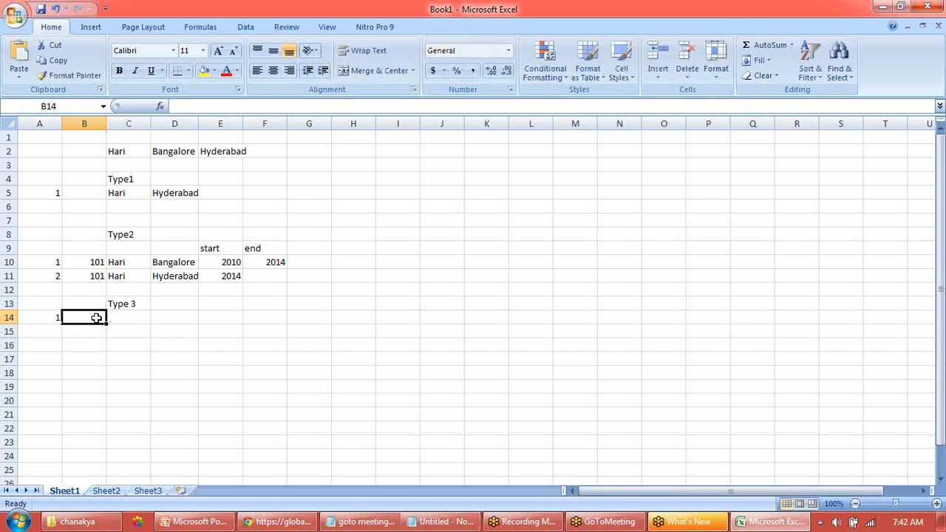
pyautogui.write('101')
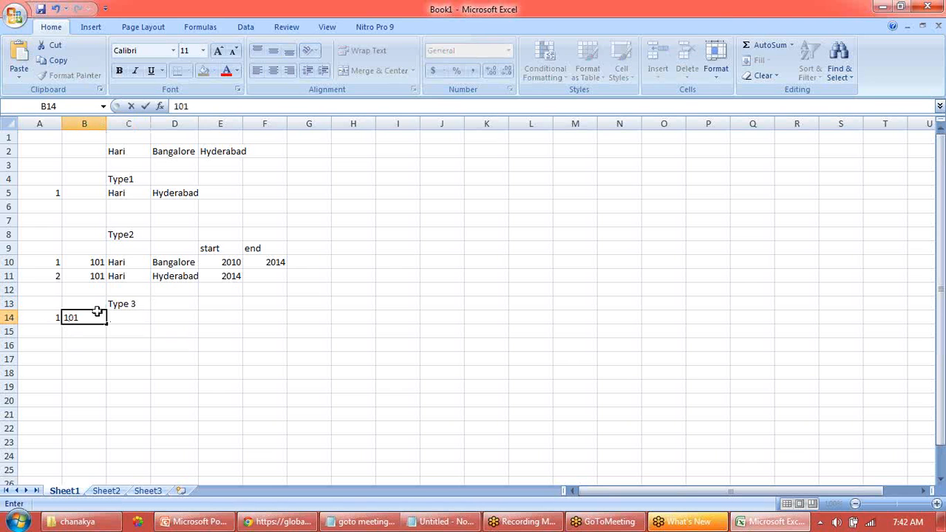
pyautogui.click(141, 321)
pyautogui.write('Hari')
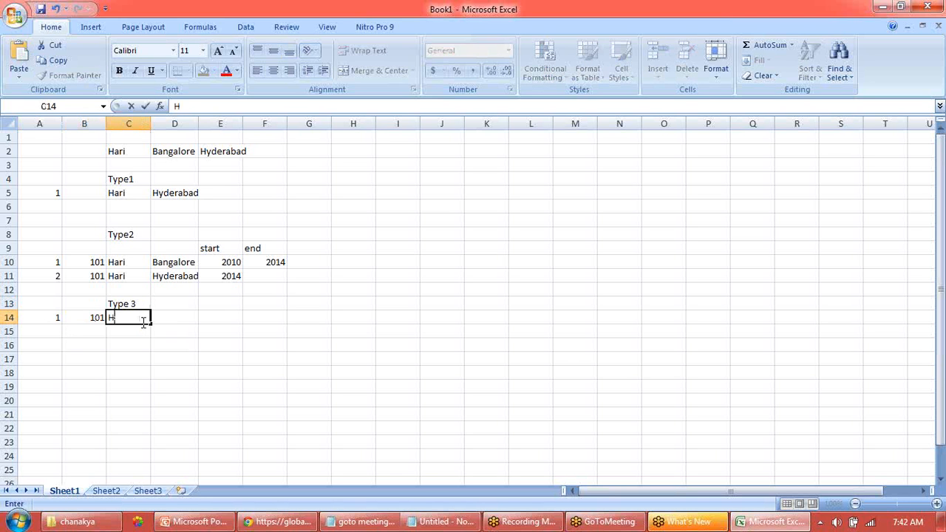
pyautogui.click(186, 318)
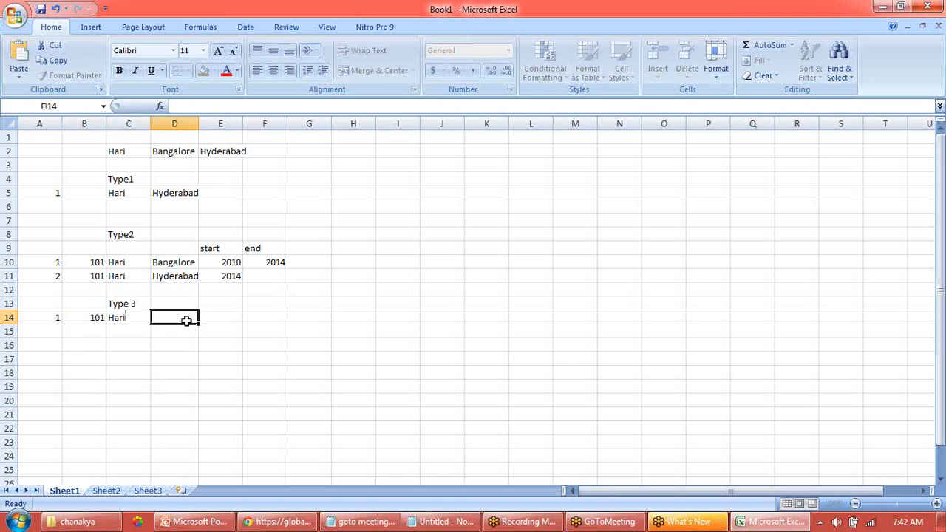
pyautogui.write('Ban')
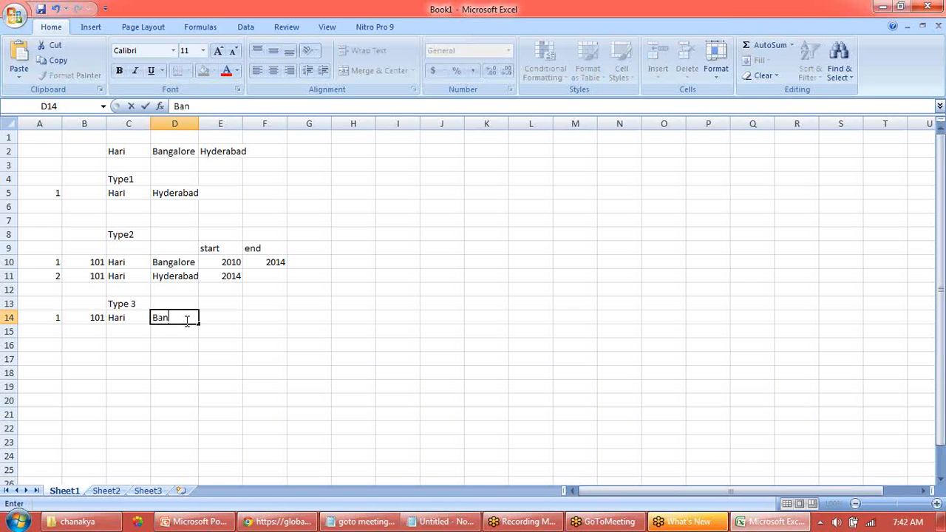
pyautogui.write('alore')
# Complete the Type 3 record with Hyderabad in E14 and 2014 in F14, and fit column E's width to its contents.
pyautogui.click(221, 317)
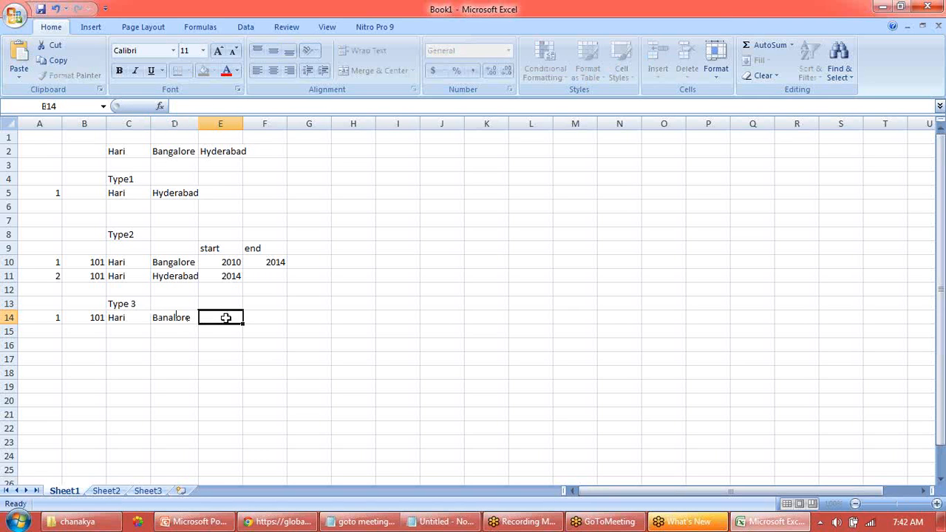
pyautogui.write('Hy')
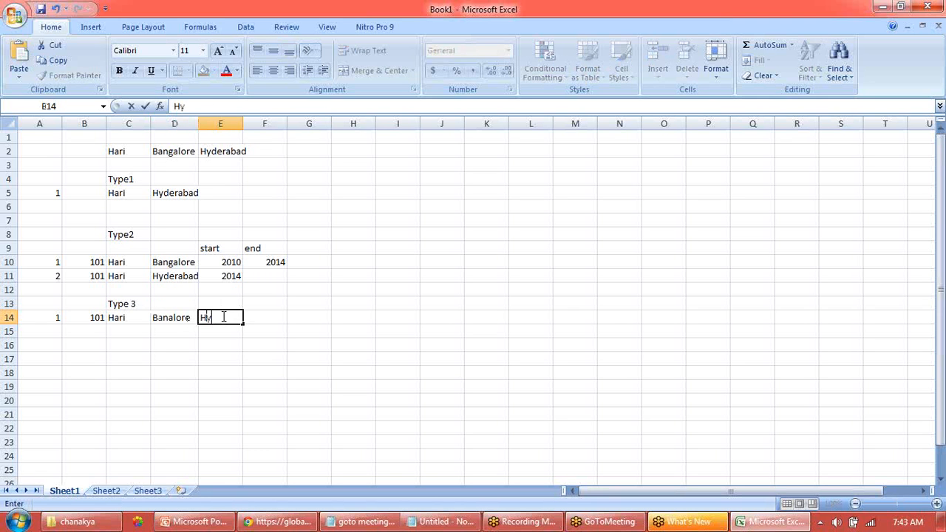
pyautogui.write('derabad')
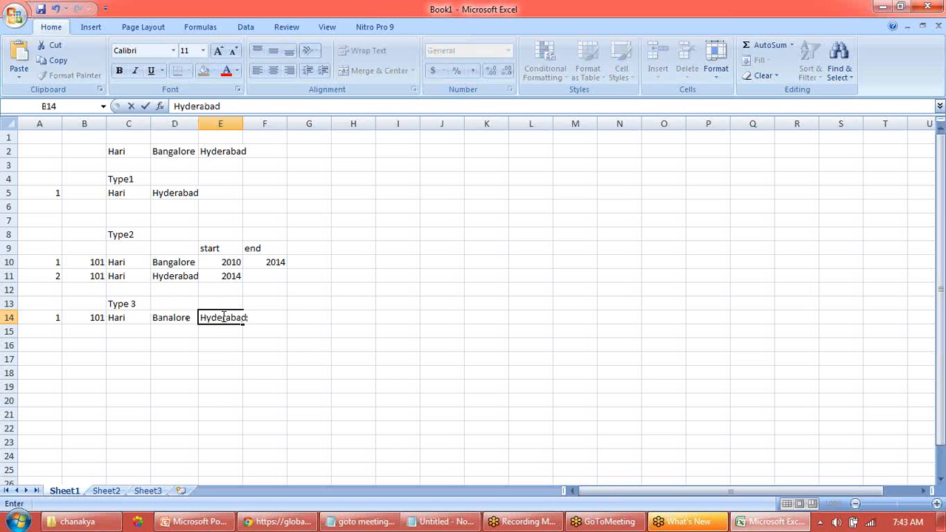
pyautogui.press('F2')
pyautogui.click(264, 317)
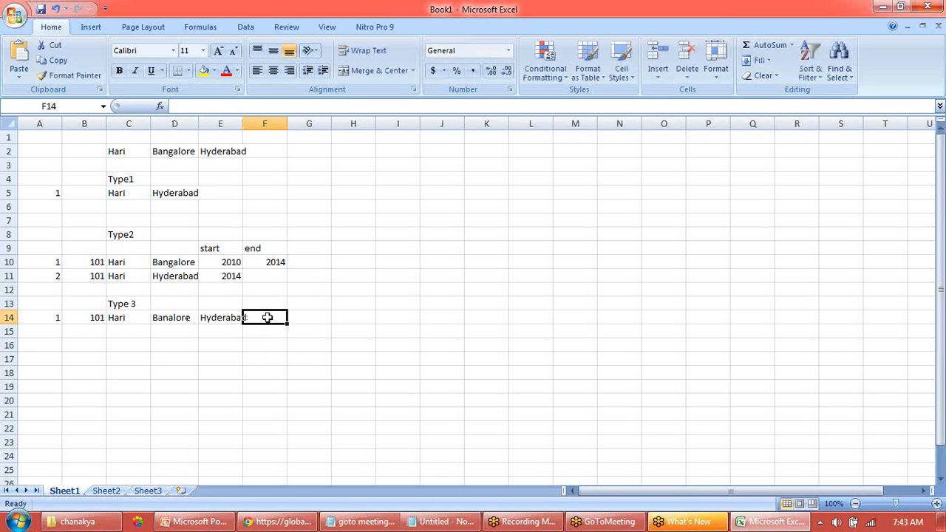
pyautogui.write('2014')
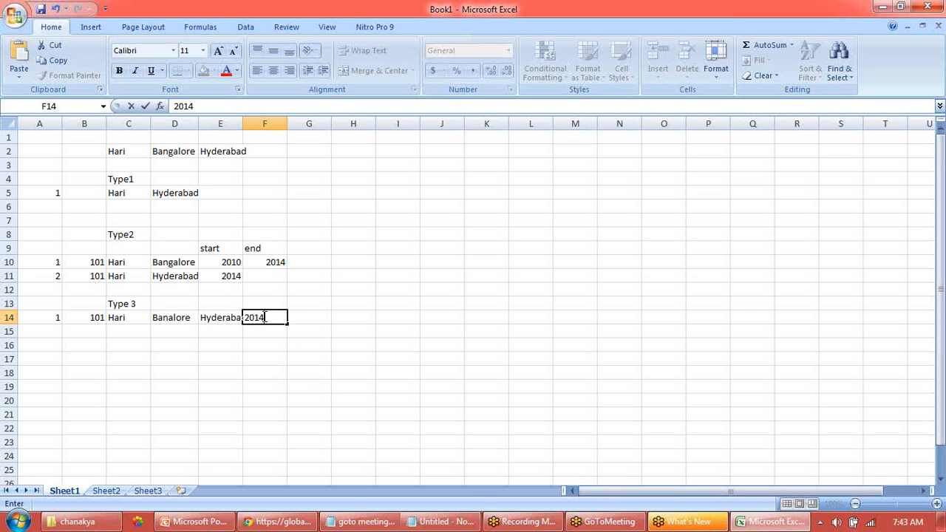
pyautogui.click(291, 377)
pyautogui.doubleClick(242, 120)
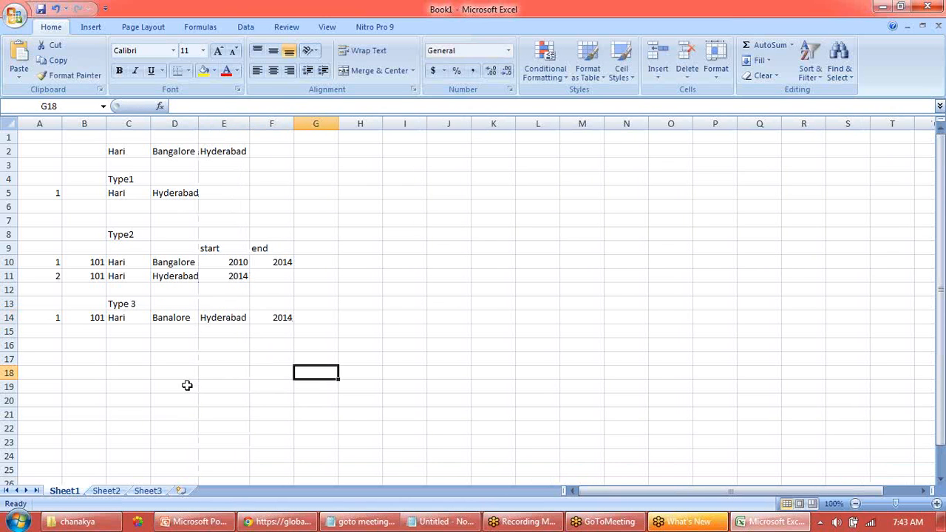
pyautogui.click(186, 385)
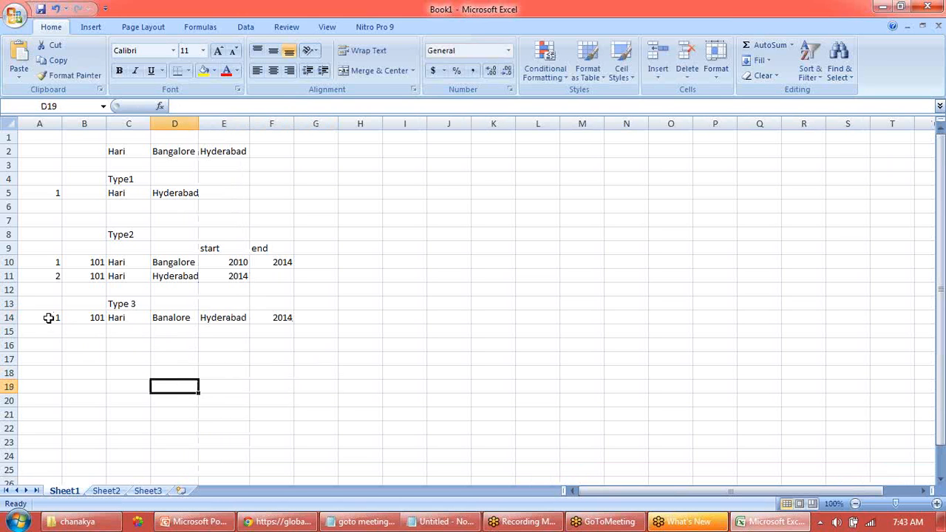
# Review the Type 3 and Type1 records in the worksheet against the Slowly Changing Dimension Types slide in PowerPoint.
pyautogui.moveTo(46, 317); pyautogui.dragTo(264, 318)
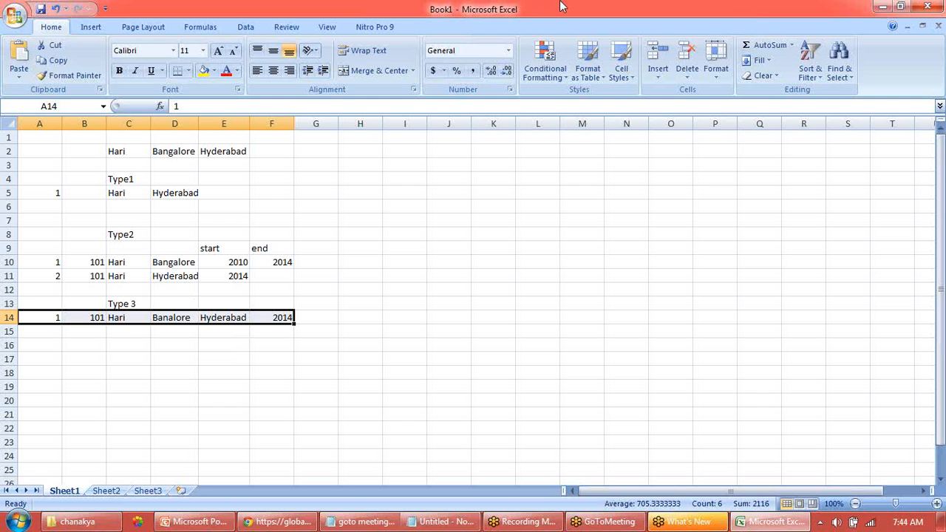
pyautogui.click(214, 524)
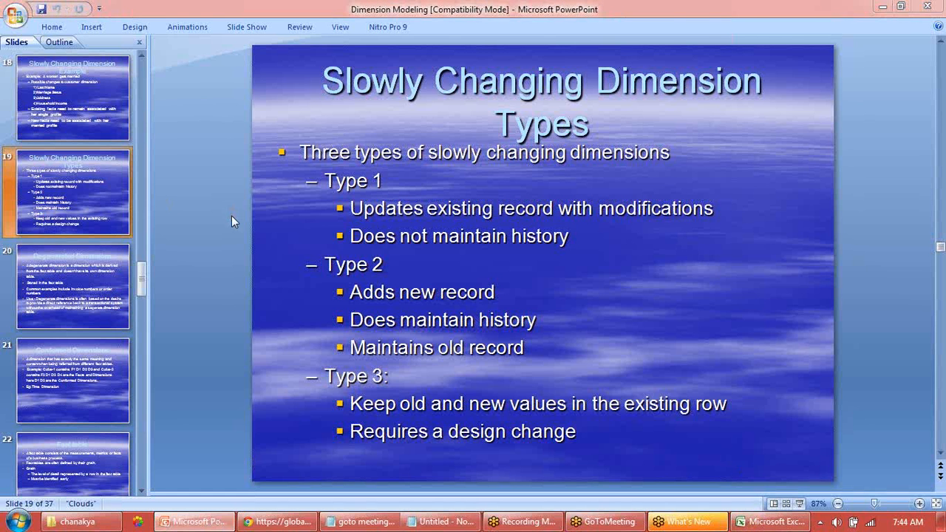
pyautogui.hotkey('alt', 'Tab')
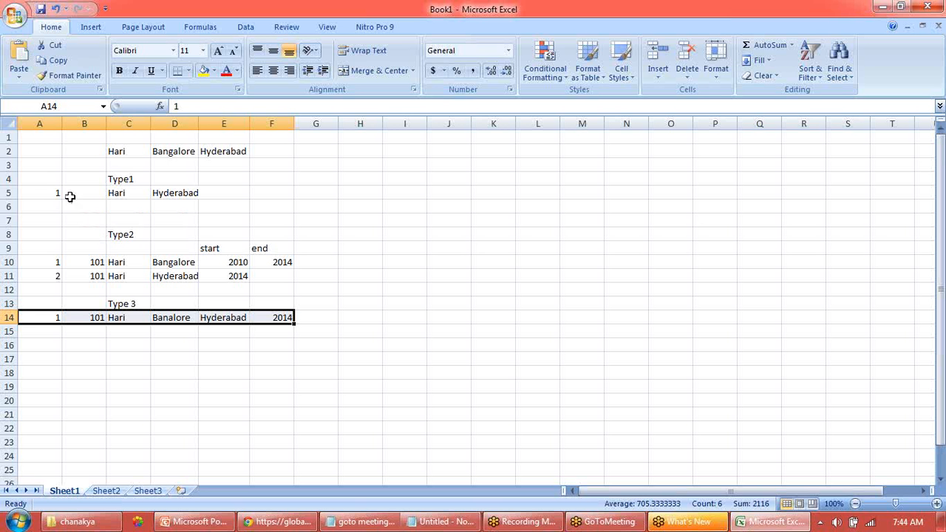
pyautogui.moveTo(36, 147); pyautogui.dragTo(328, 321)
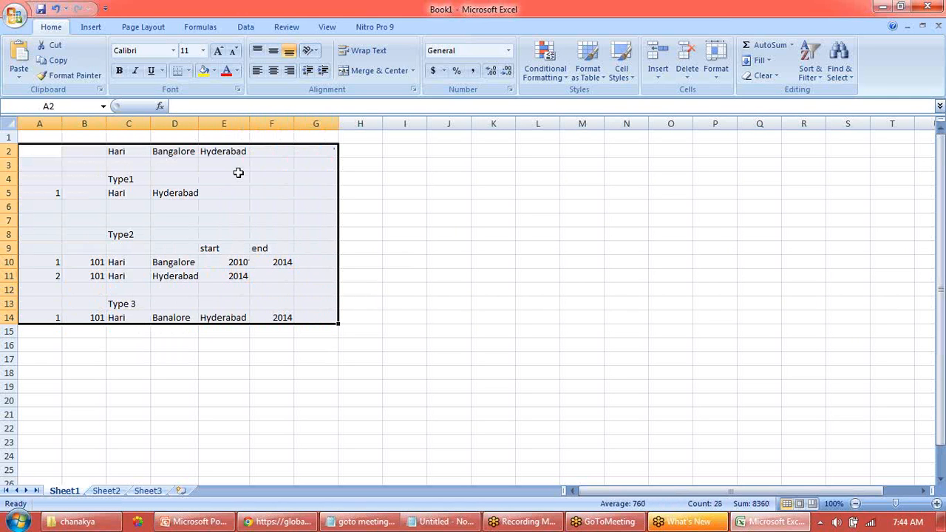
pyautogui.click(96, 210)
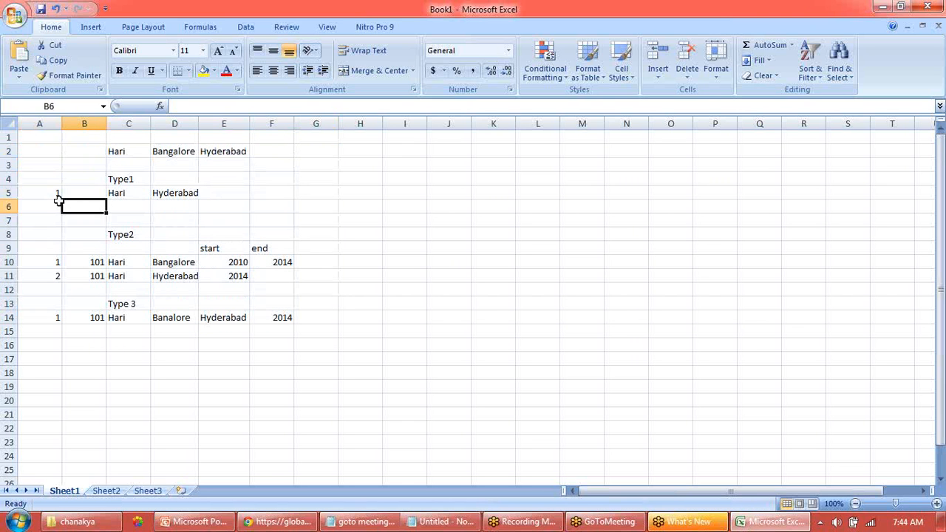
pyautogui.moveTo(42, 194); pyautogui.dragTo(214, 193)
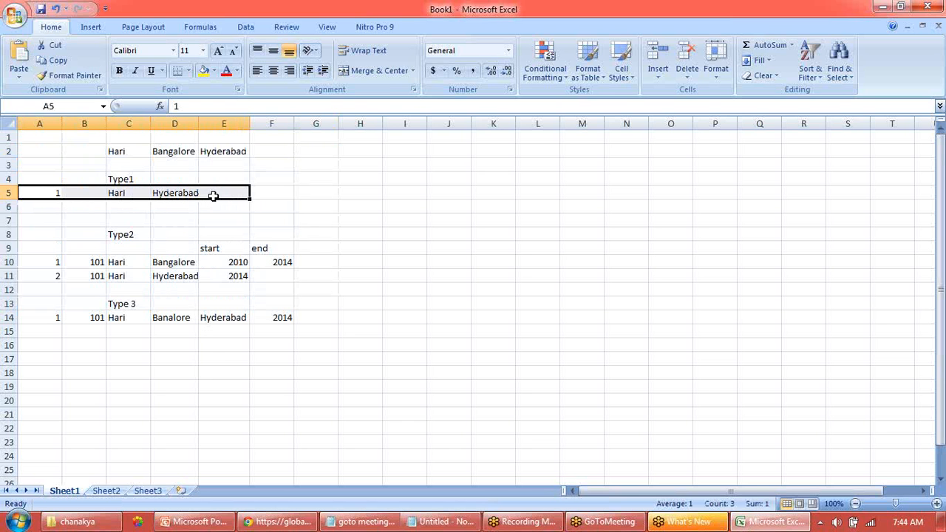
# Switch to the Dimension Modeling presentation in PowerPoint and show slide 20, Degenerated Dimensions.
pyautogui.click(203, 524)
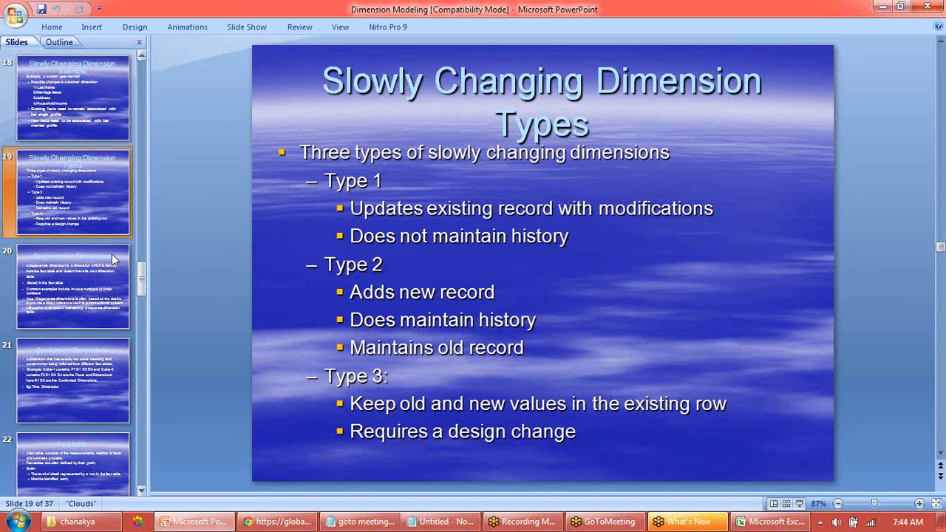
pyautogui.click(82, 296)
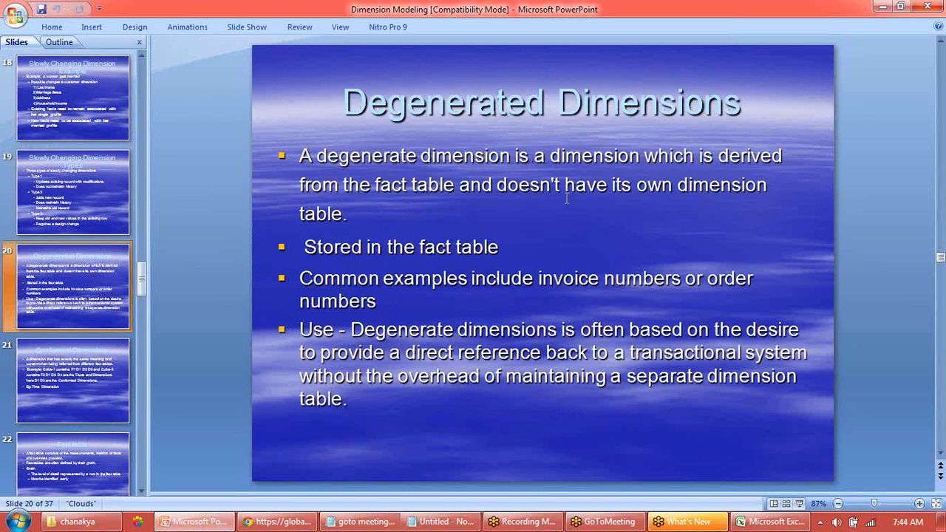